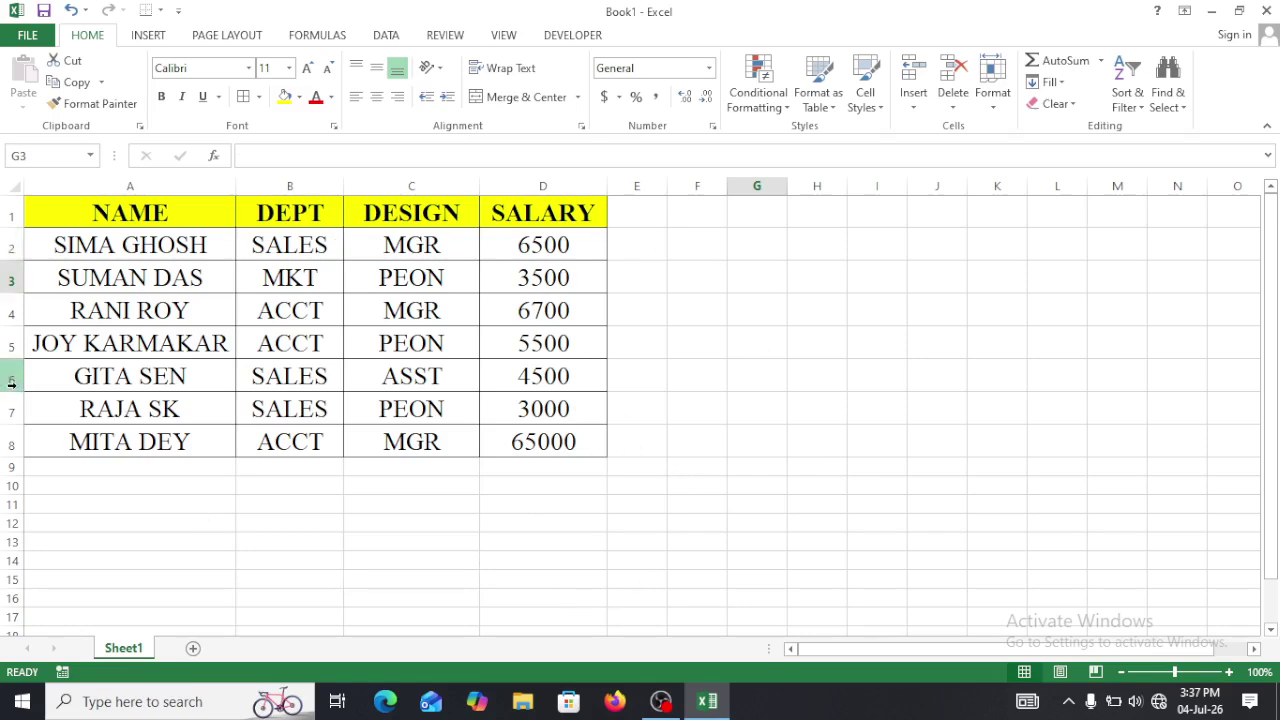
Examine the SALES entries in the DEPT column of the employee table.
left_click(286, 245)
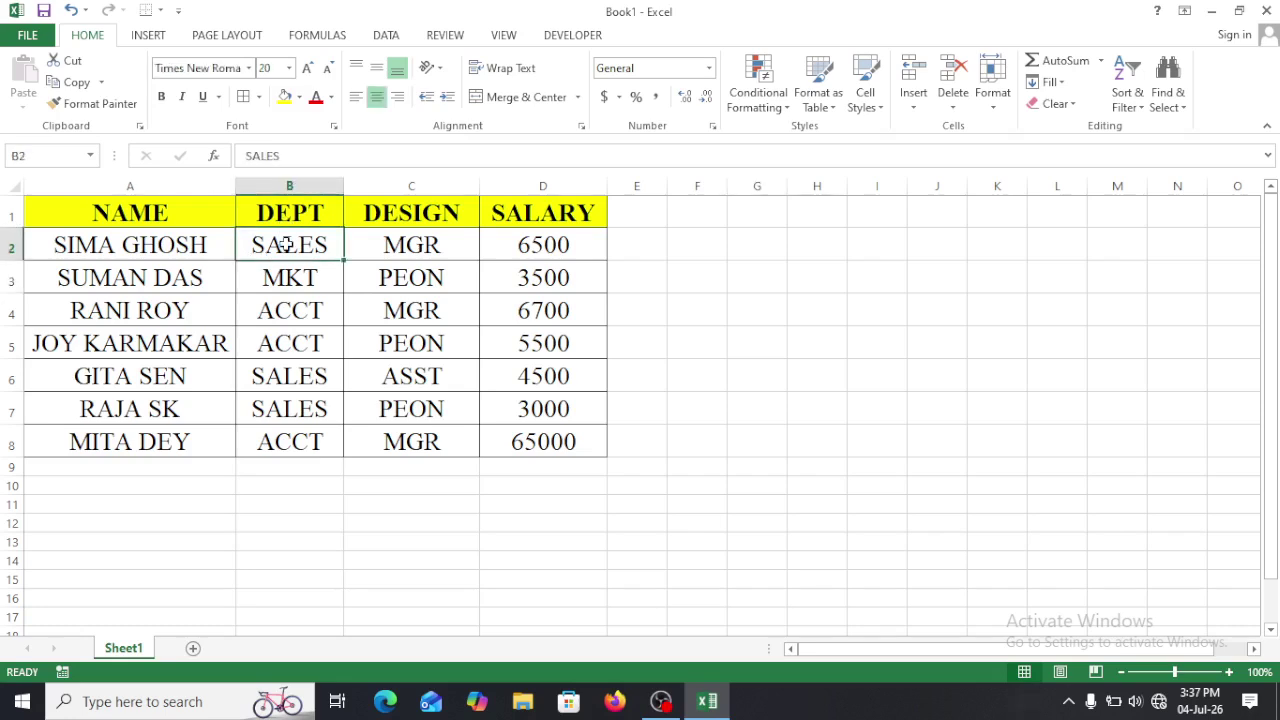
left_click(281, 383)
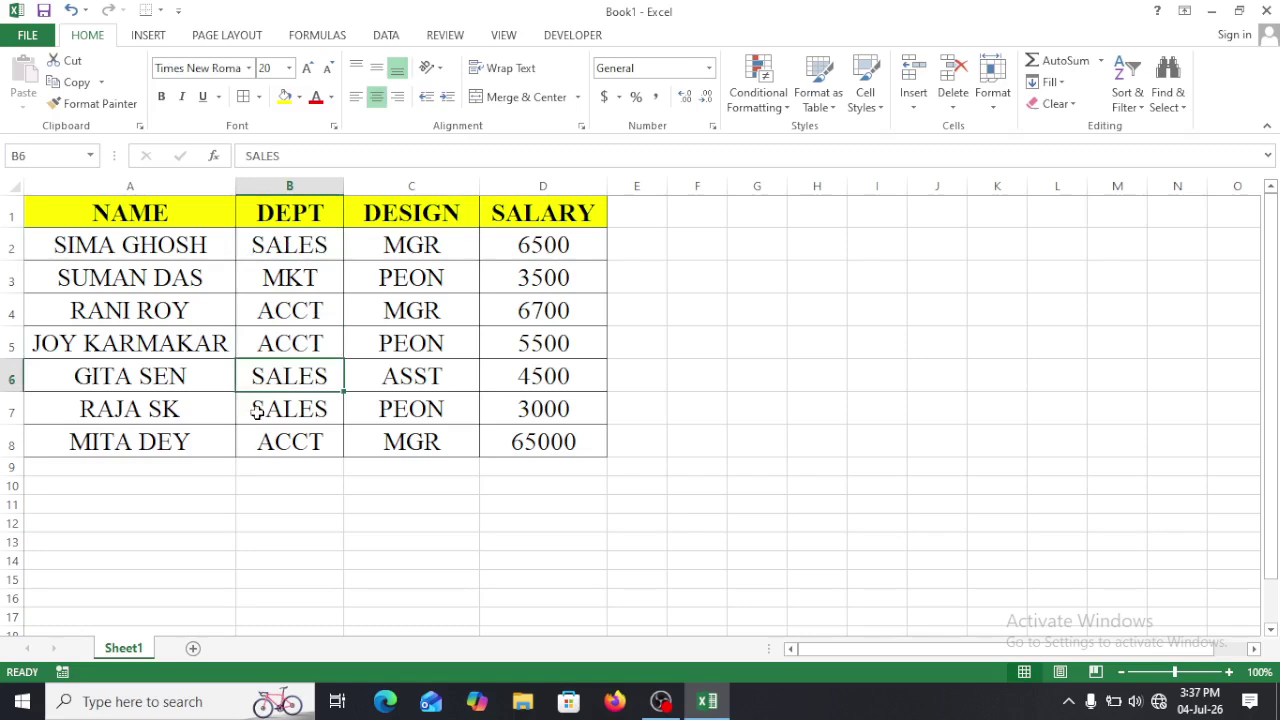
left_click(268, 411)
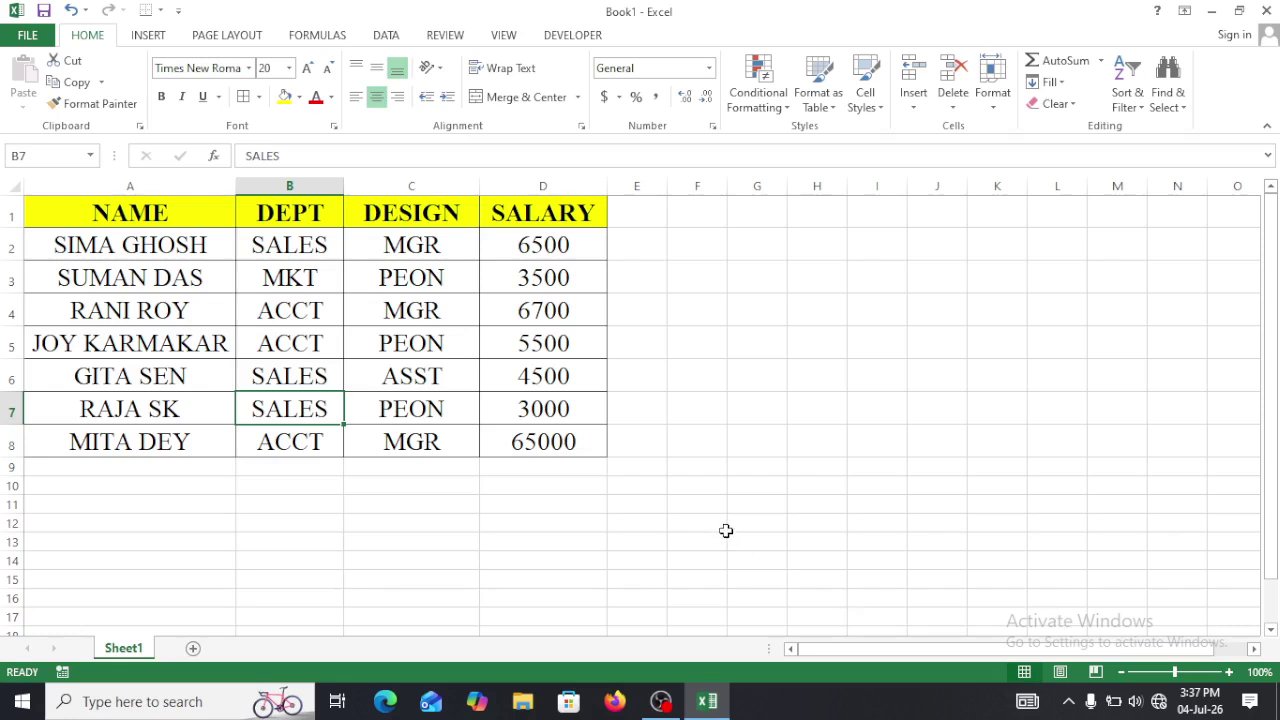
left_click(757, 381)
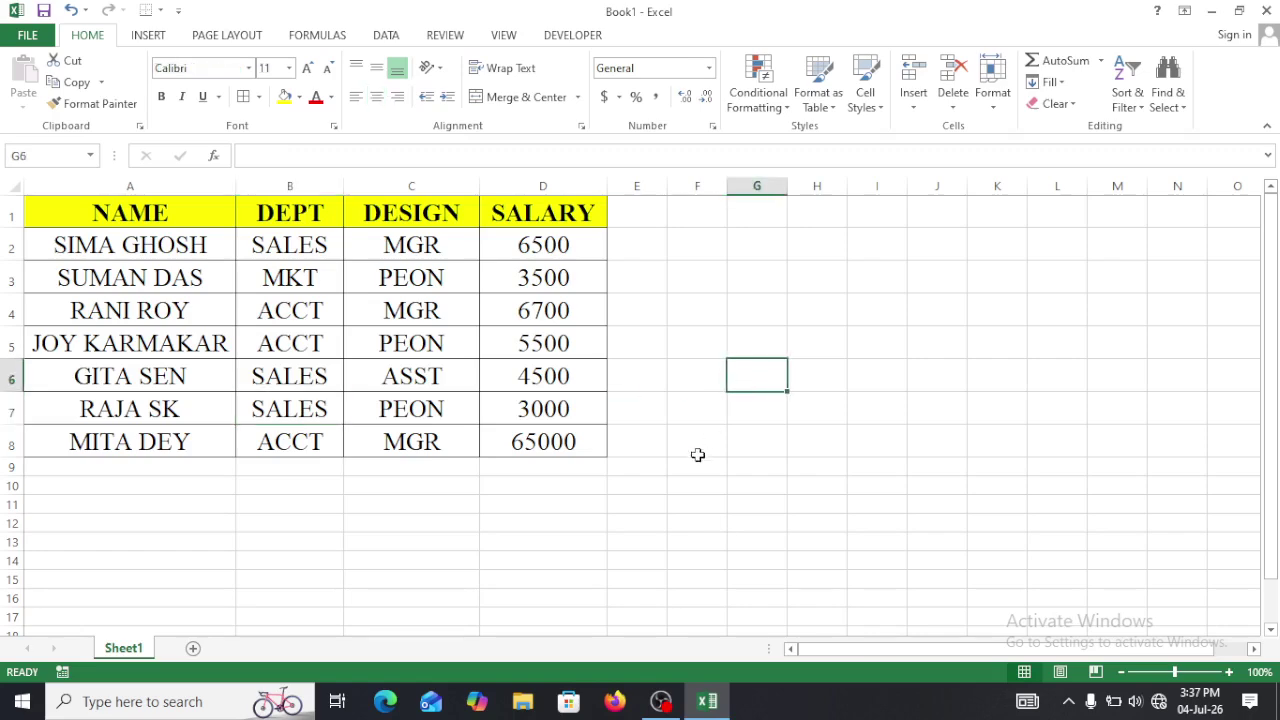
left_click(387, 36)
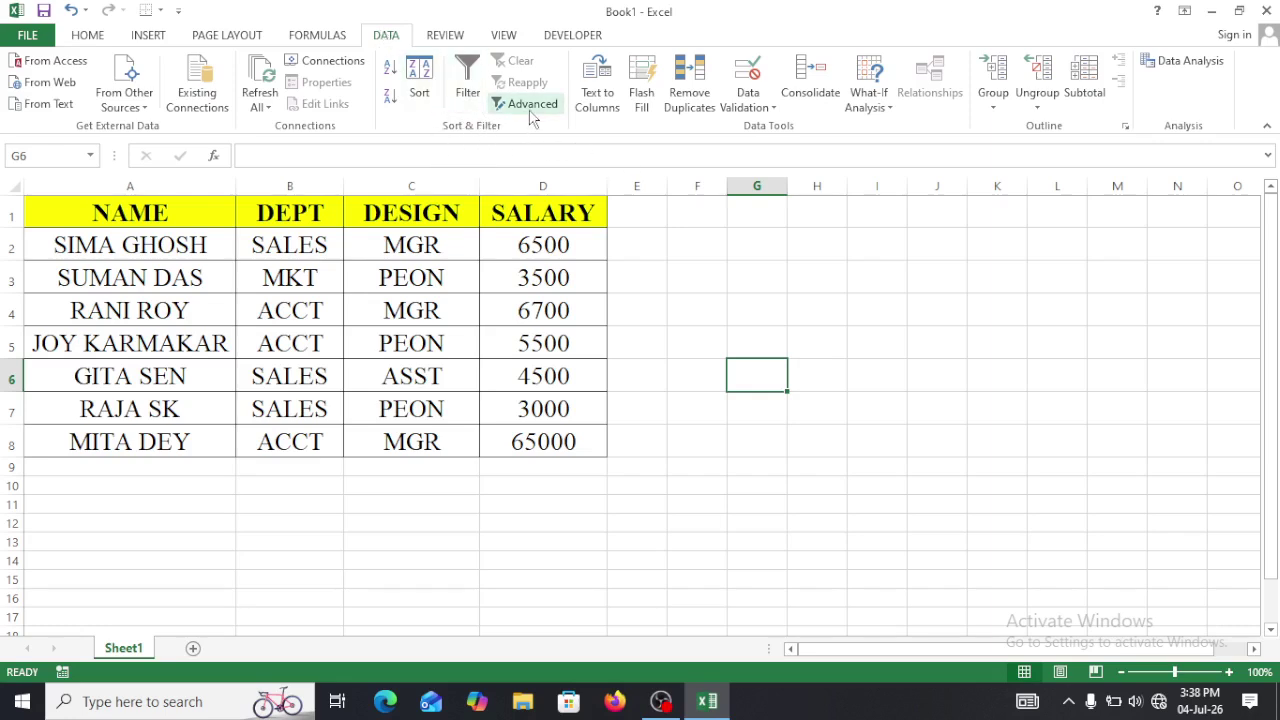
Enter the criteria heading DEPT in cell G3, beside the employee table.
left_click(763, 283)
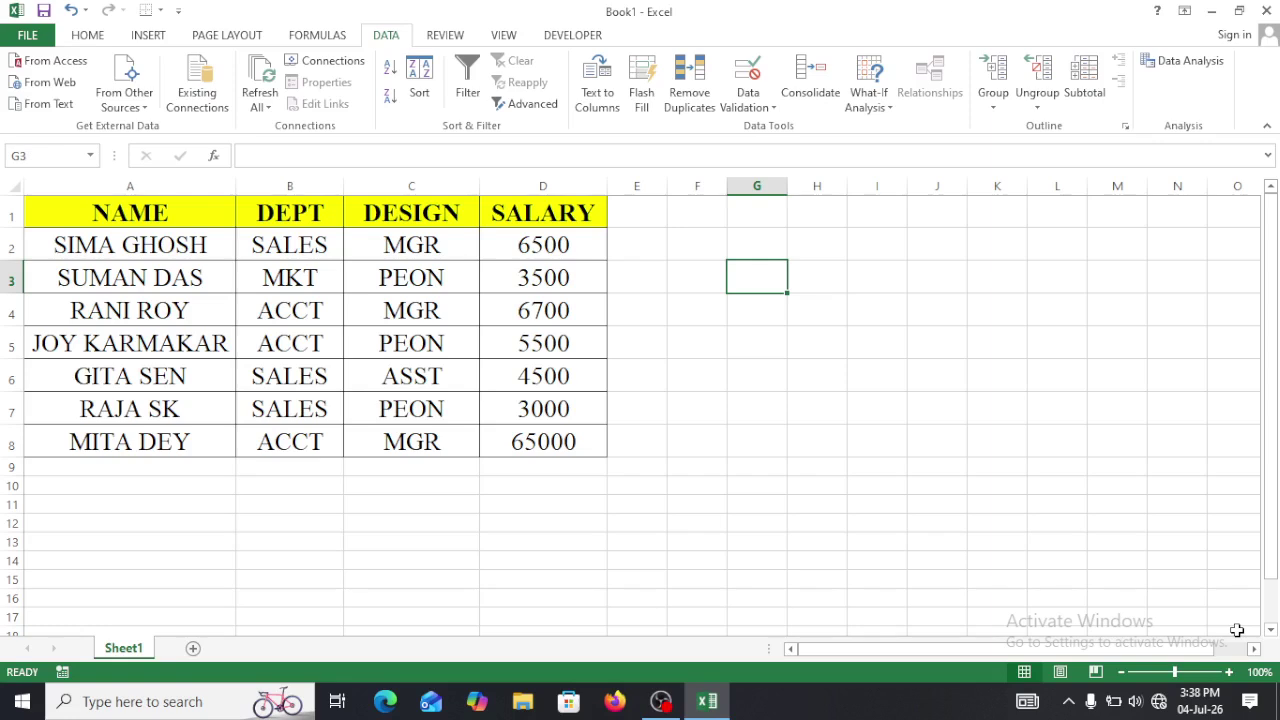
type("DEPT")
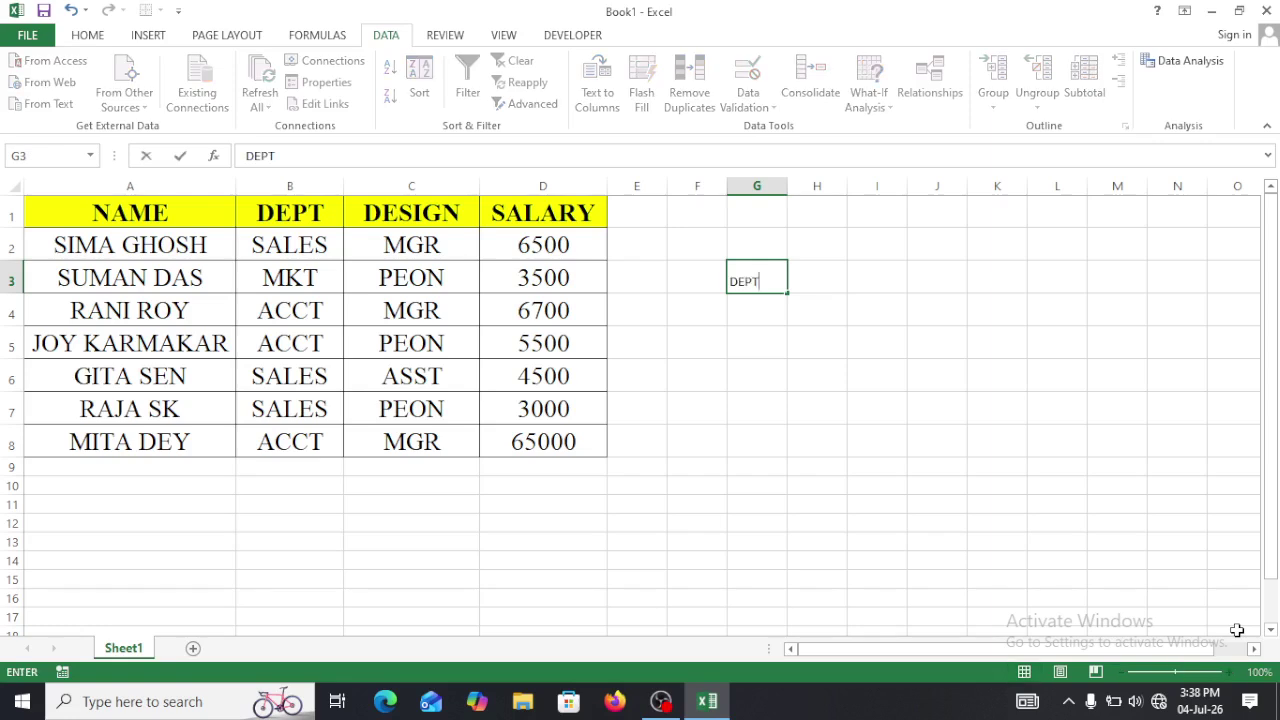
left_click(745, 374)
Enlarge the font of G3:G4 to 24 and widen column G to fit the larger text.
left_click_drag(760, 289, 761, 303)
left_click(98, 38)
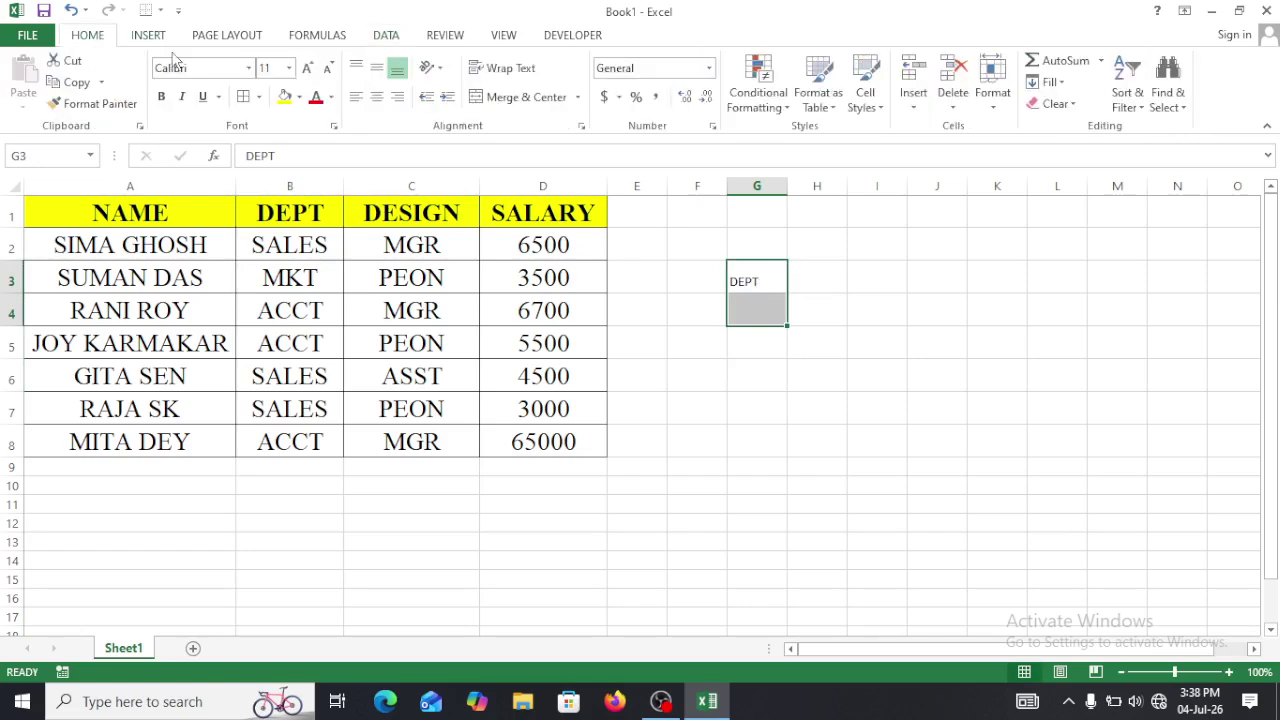
left_click(307, 67)
left_click(307, 67)
left_click(307, 67)
left_click(307, 67)
left_click(307, 67)
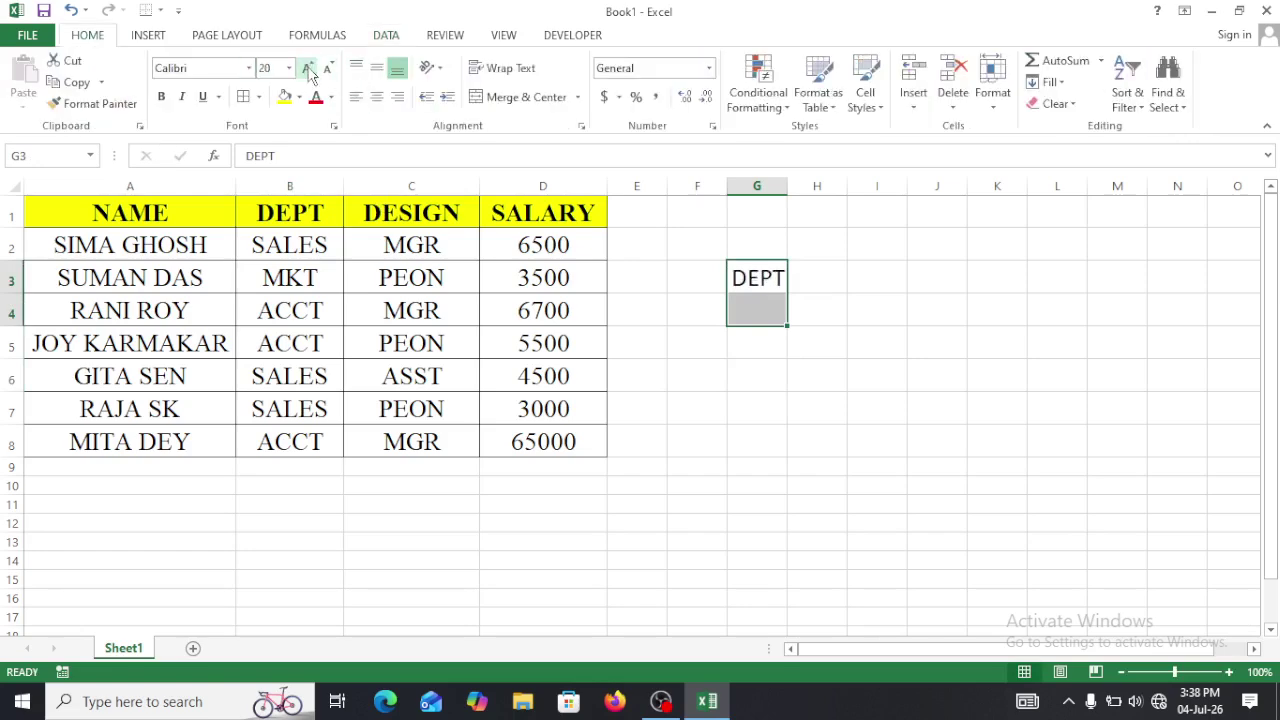
left_click(307, 67)
left_click(307, 67)
left_click_drag(788, 187, 833, 188)
Enter the criteria value SALES in cell G4 below the DEPT heading.
left_click(784, 288)
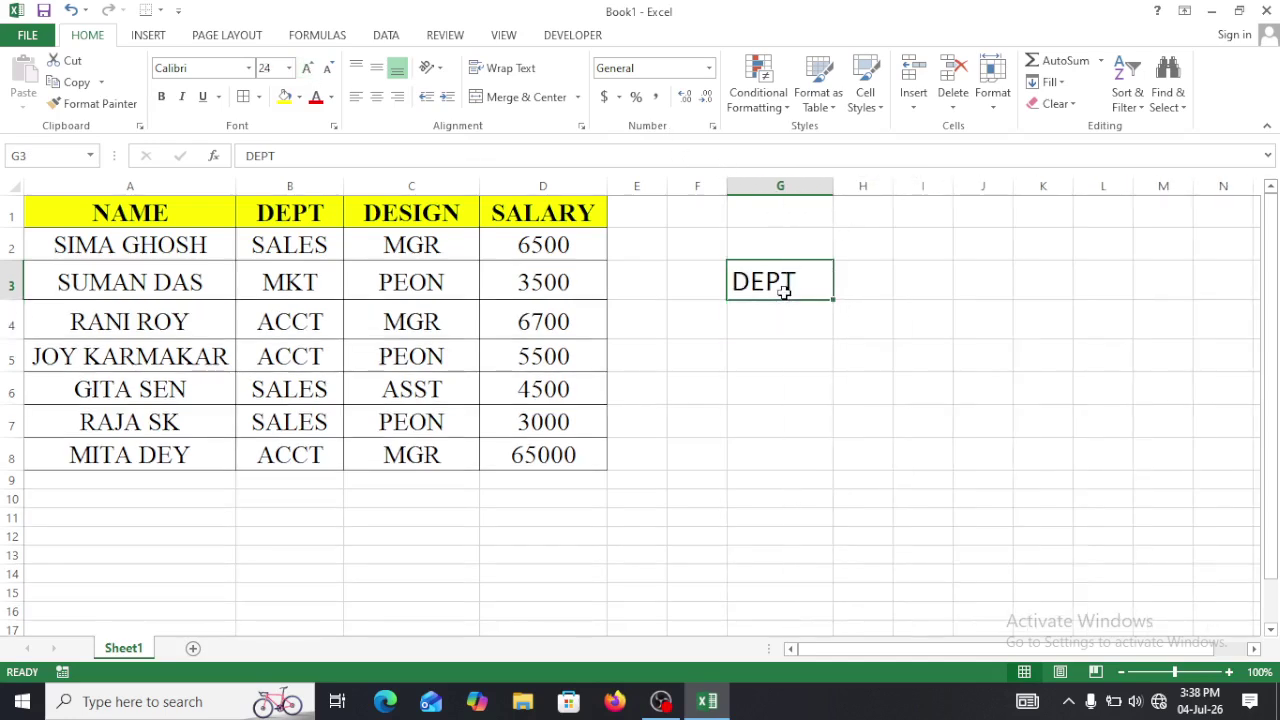
left_click(772, 316)
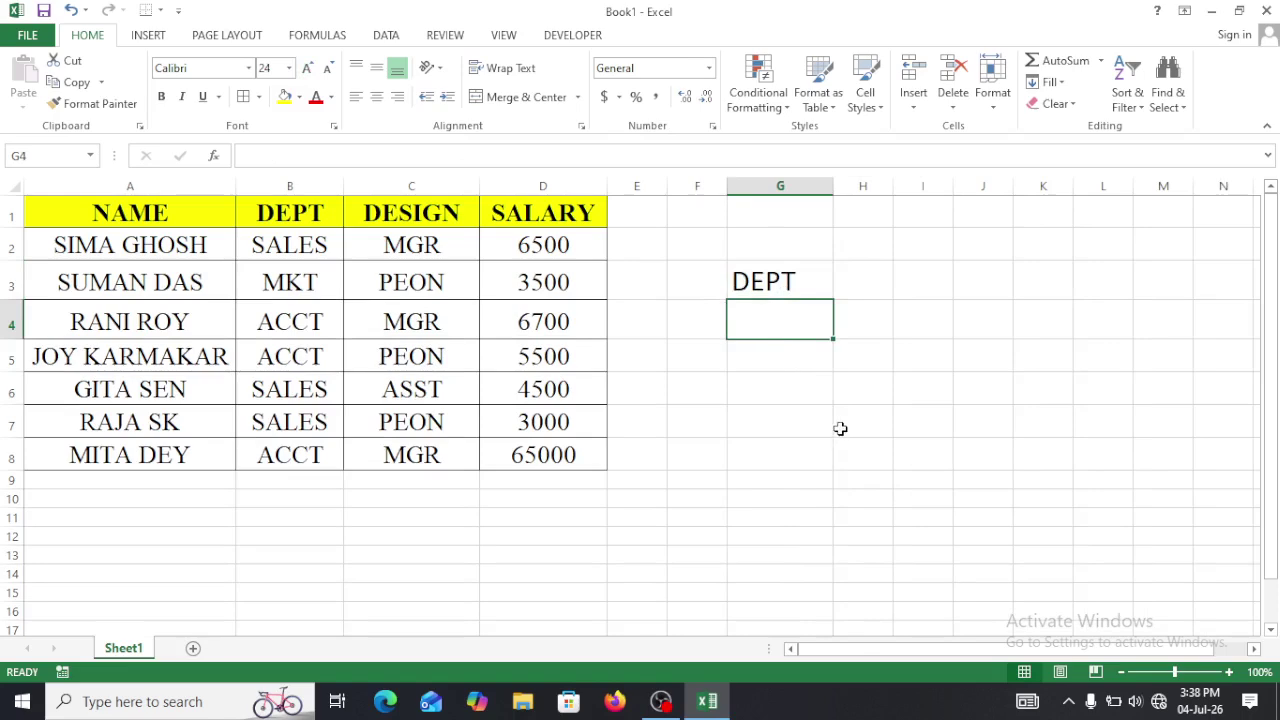
type("SALES")
left_click(940, 446)
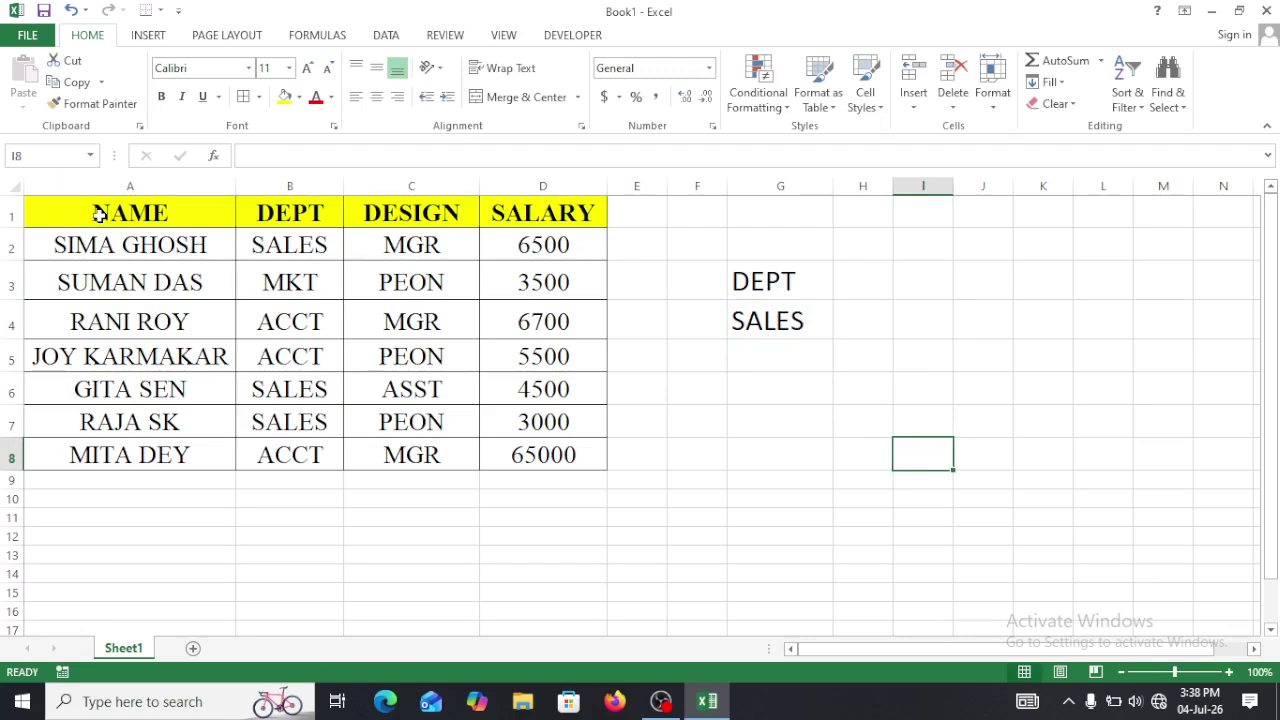
Start an Advanced Filter on the employee table A1:D8 and set it to copy to another location.
left_click(396, 36)
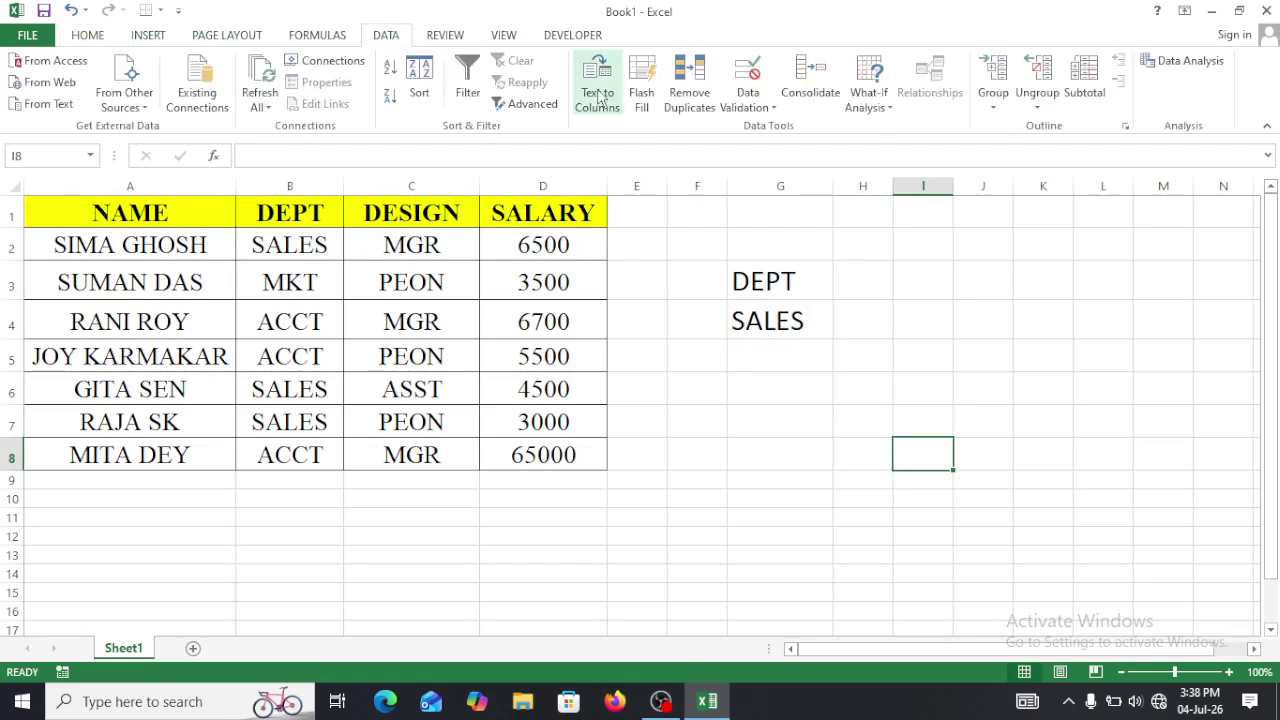
left_click_drag(126, 212, 524, 463)
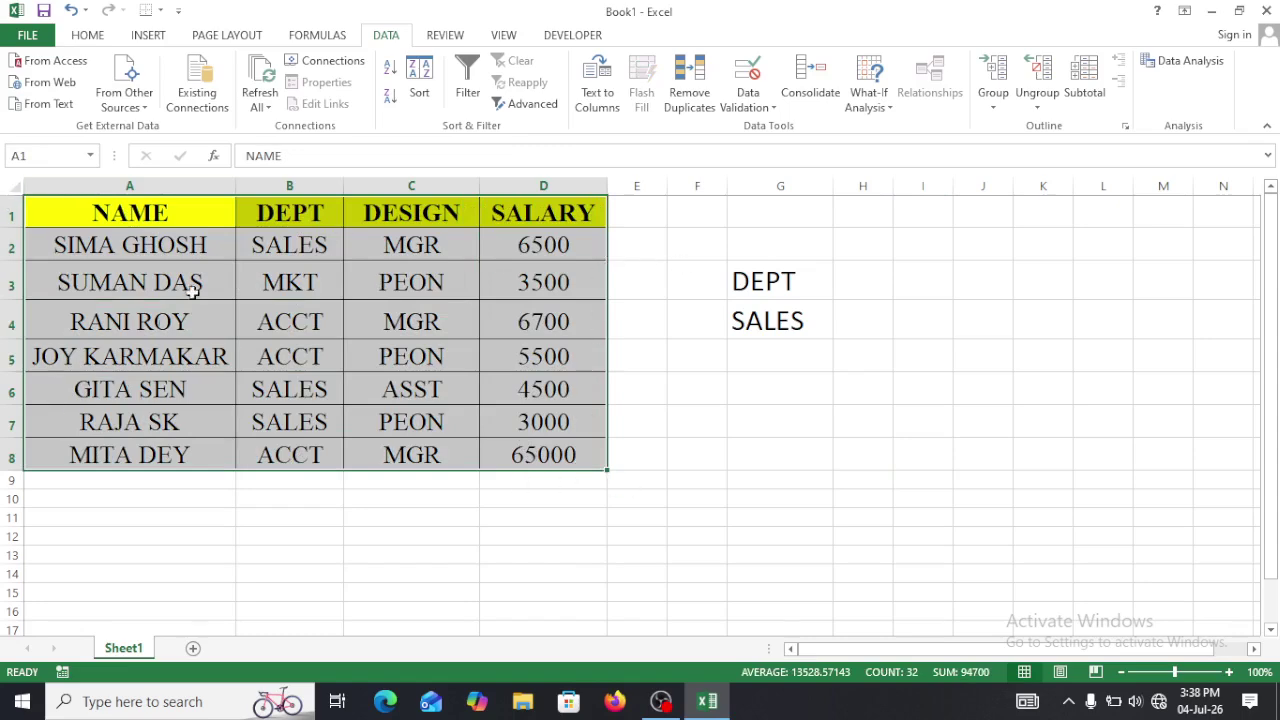
left_click(533, 108)
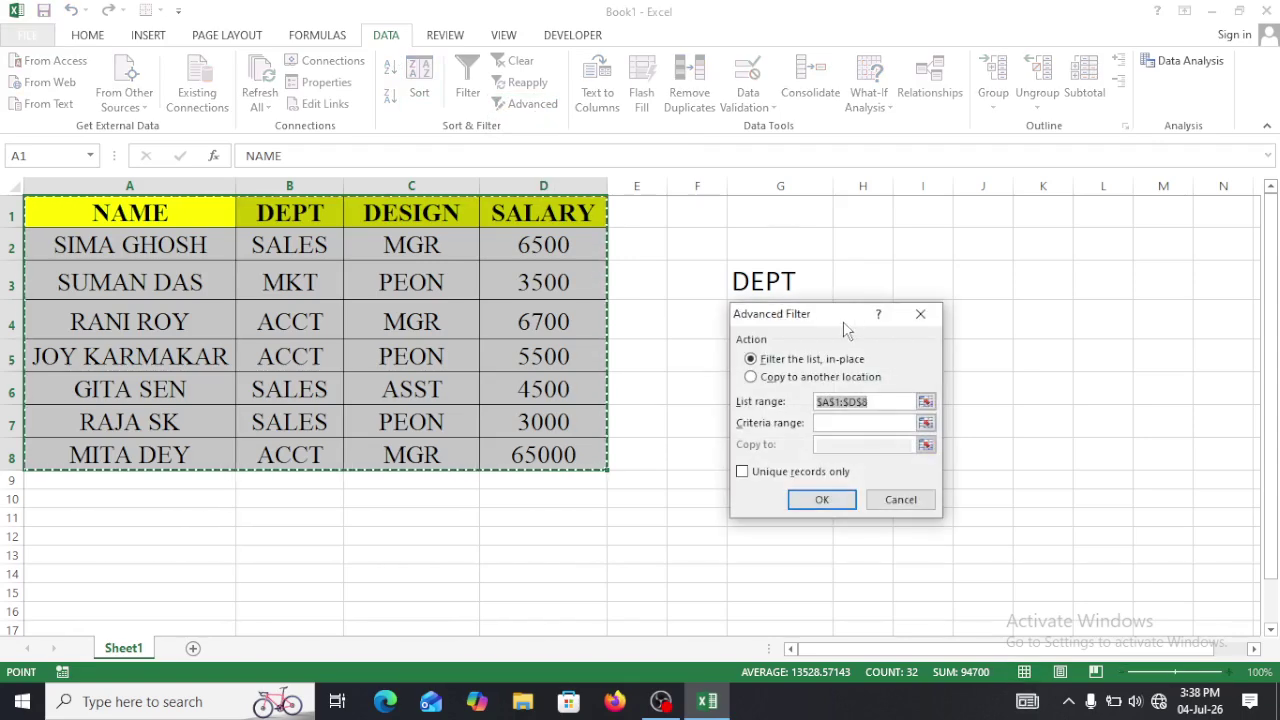
left_click_drag(843, 322, 832, 349)
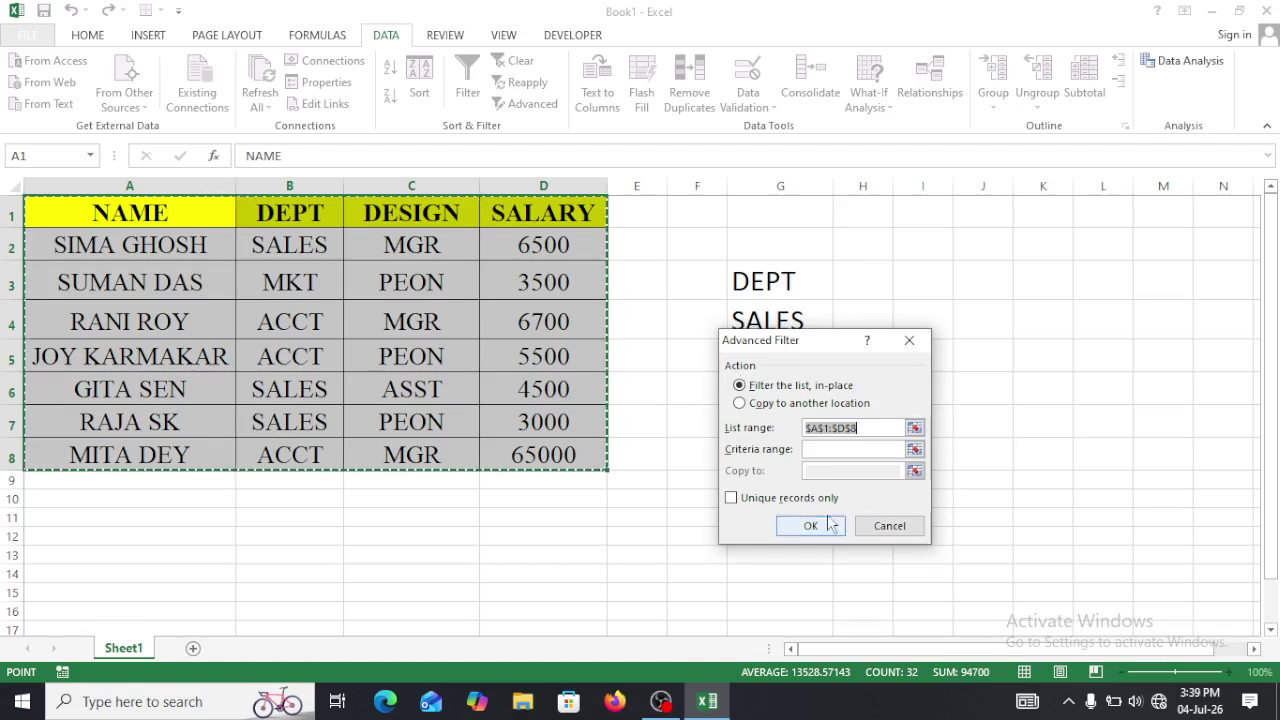
left_click(741, 405)
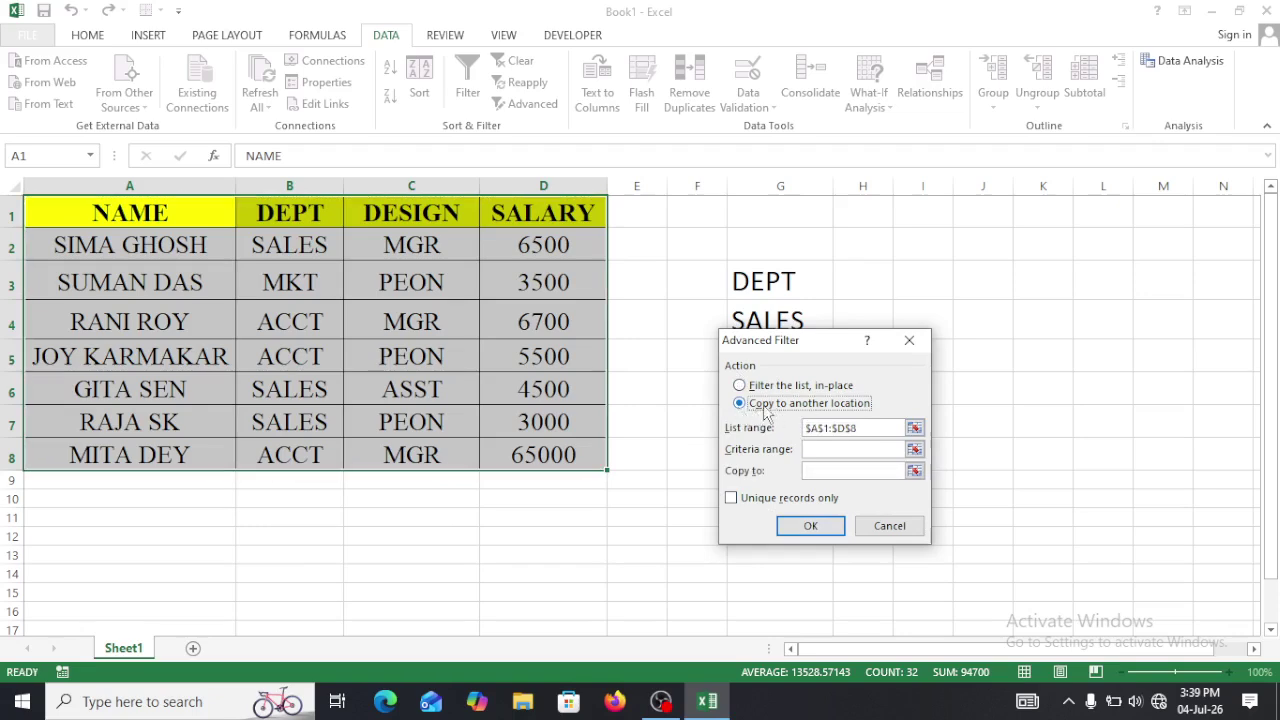
Set the criteria range to G3:G4 and the copy destination to C11, and run the Advanced Filter.
left_click(817, 447)
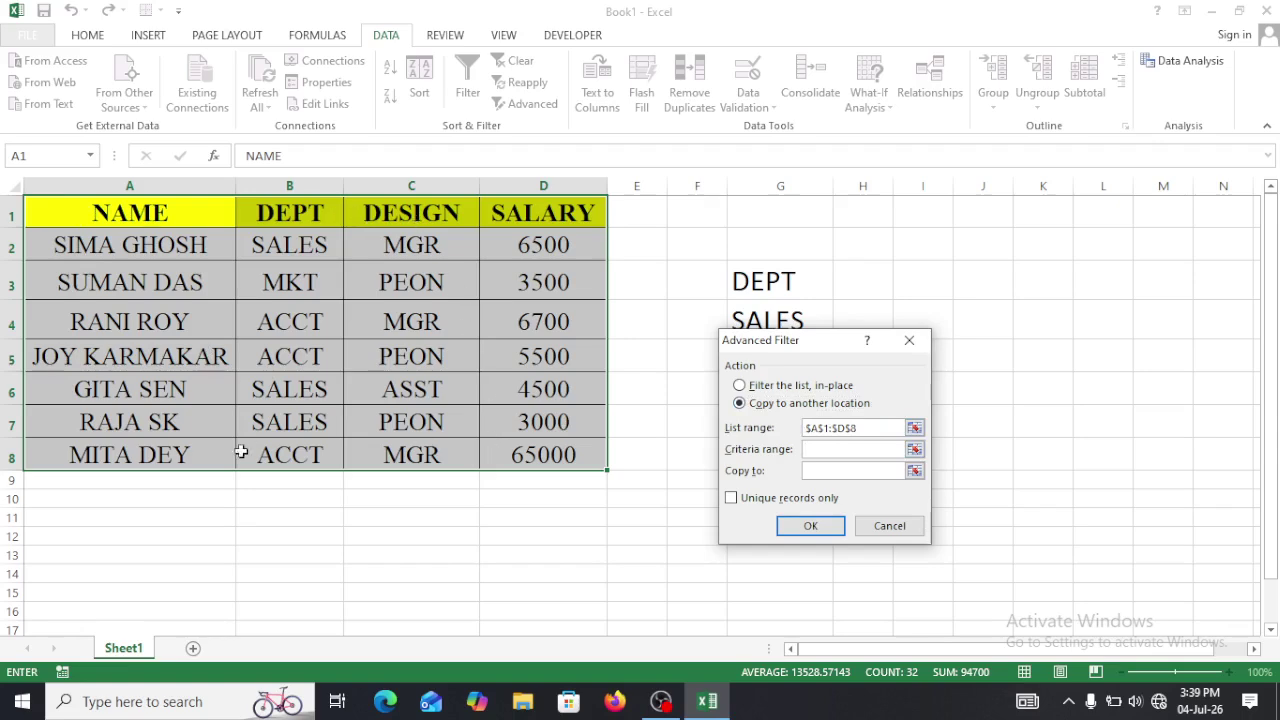
left_click_drag(827, 352, 973, 333)
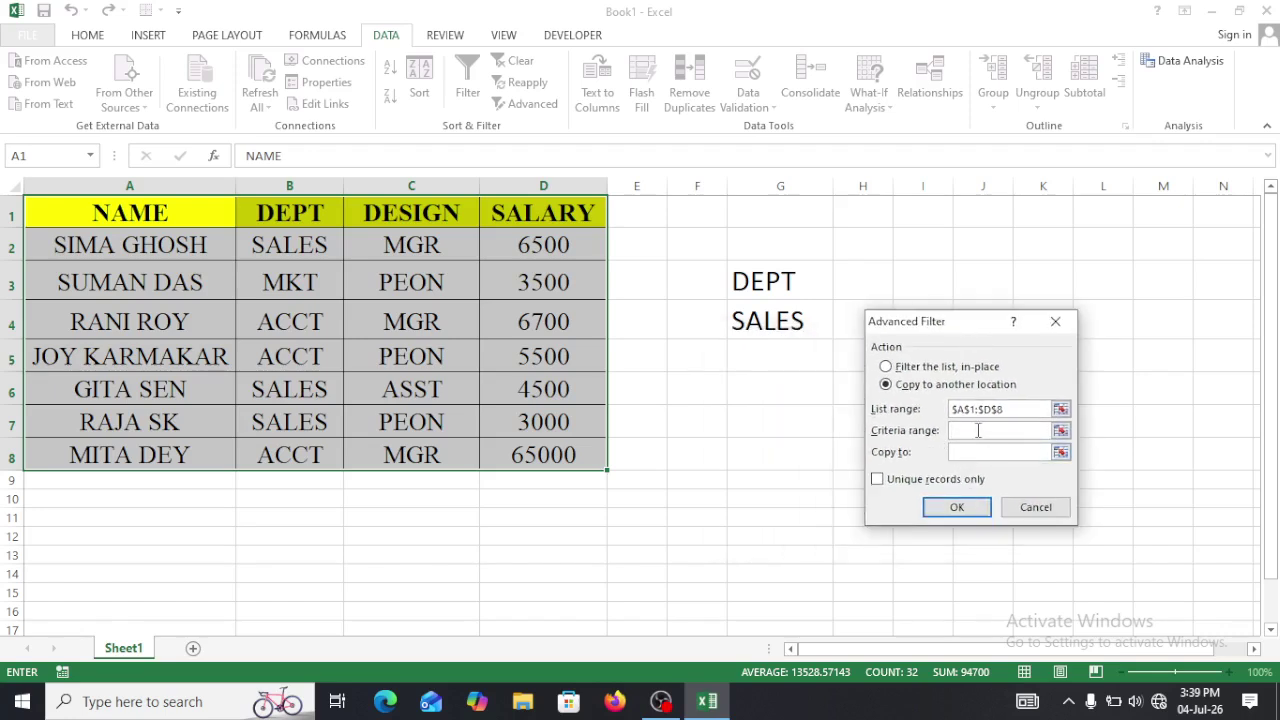
left_click_drag(751, 279, 752, 314)
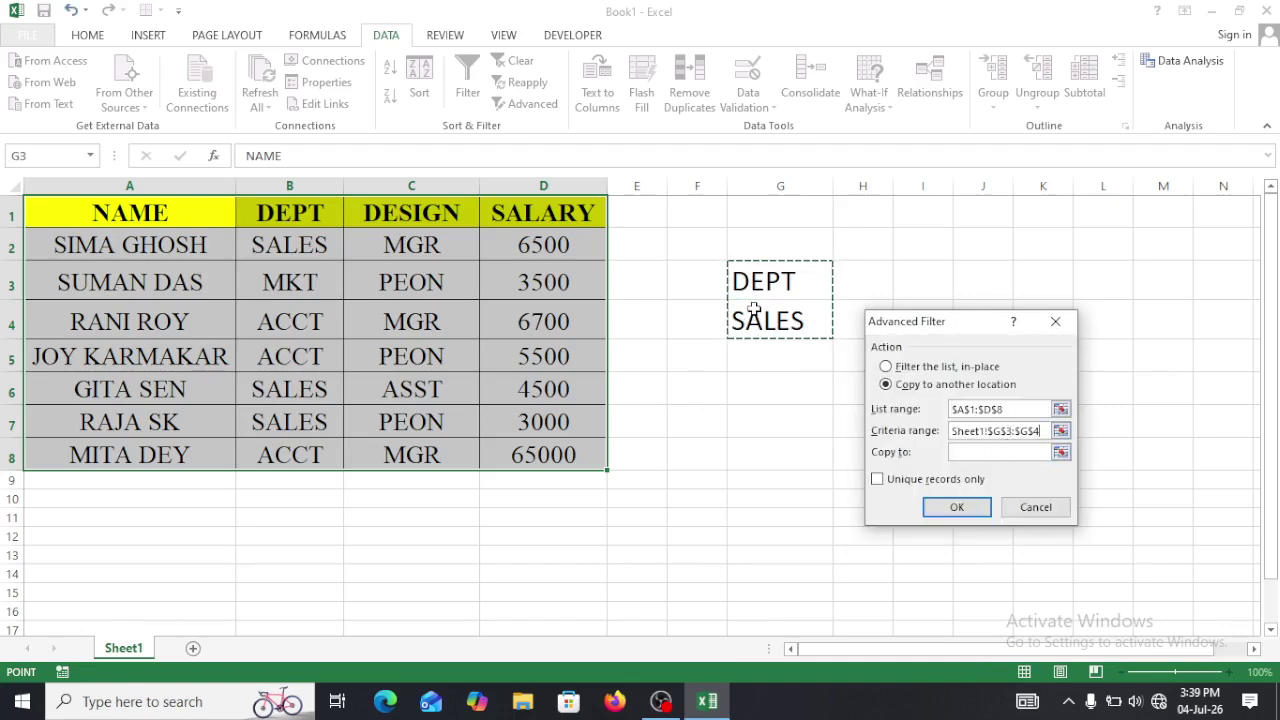
left_click(970, 456)
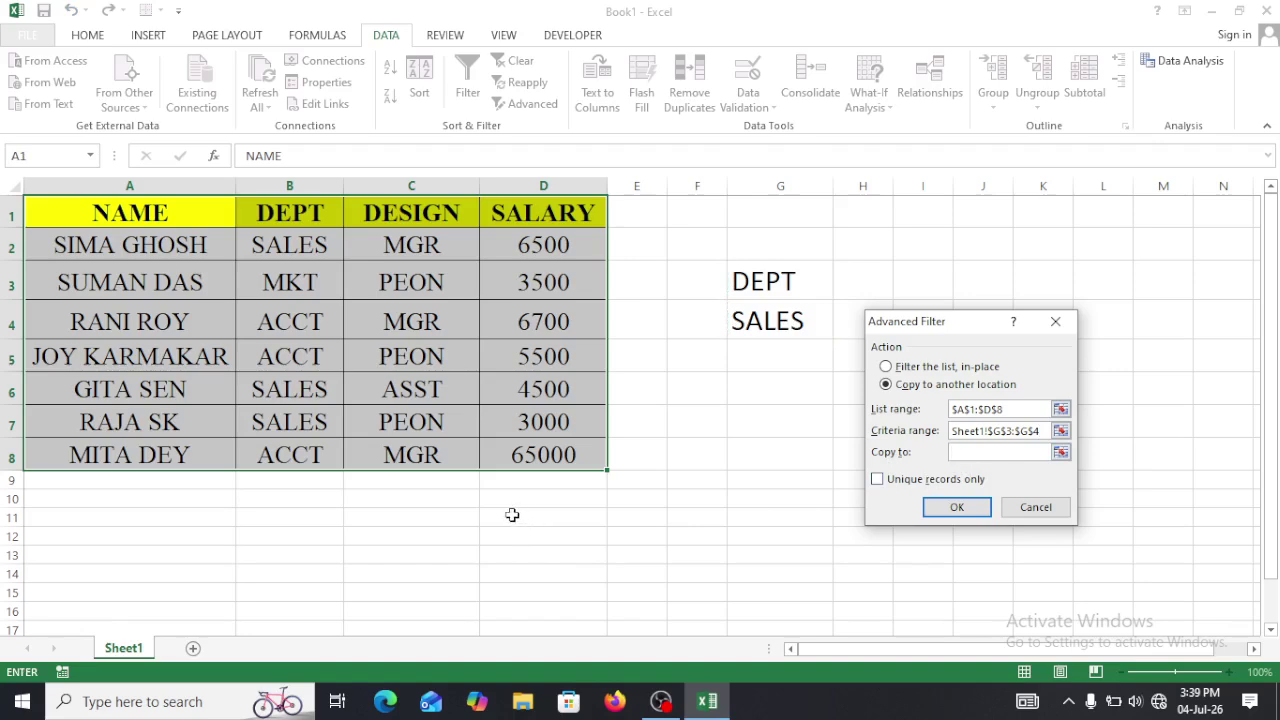
left_click(397, 521)
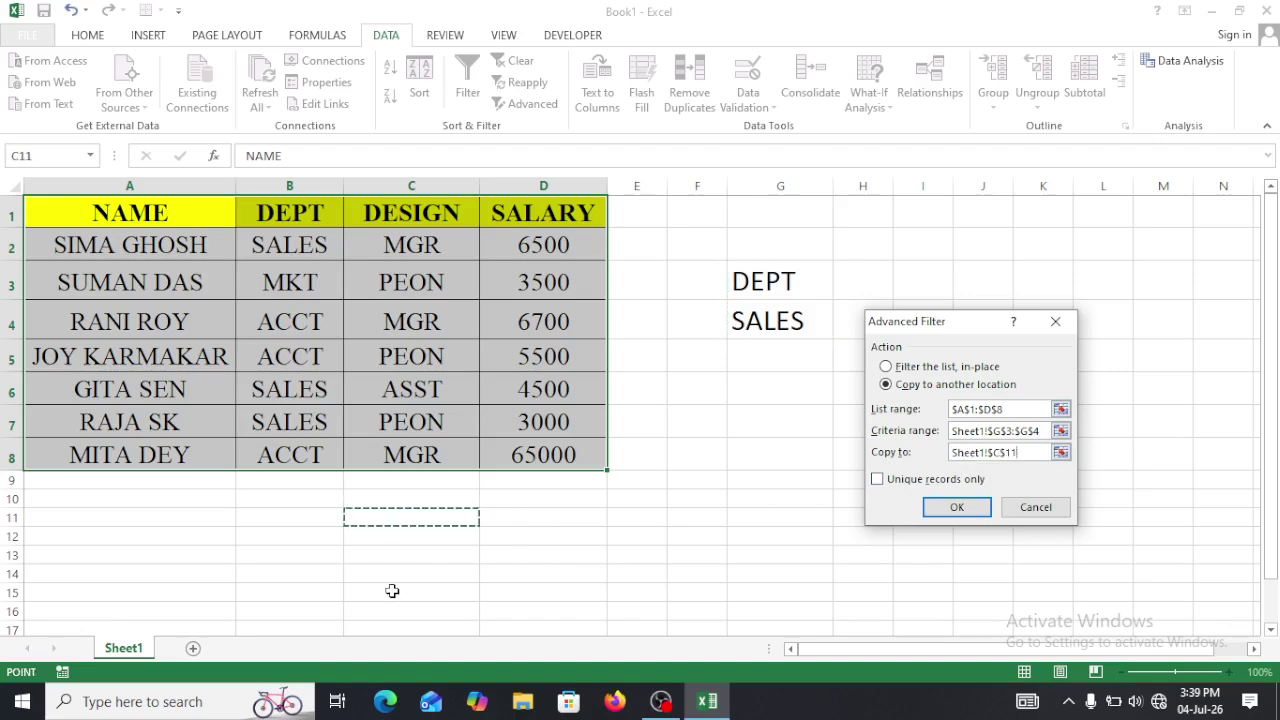
left_click(955, 508)
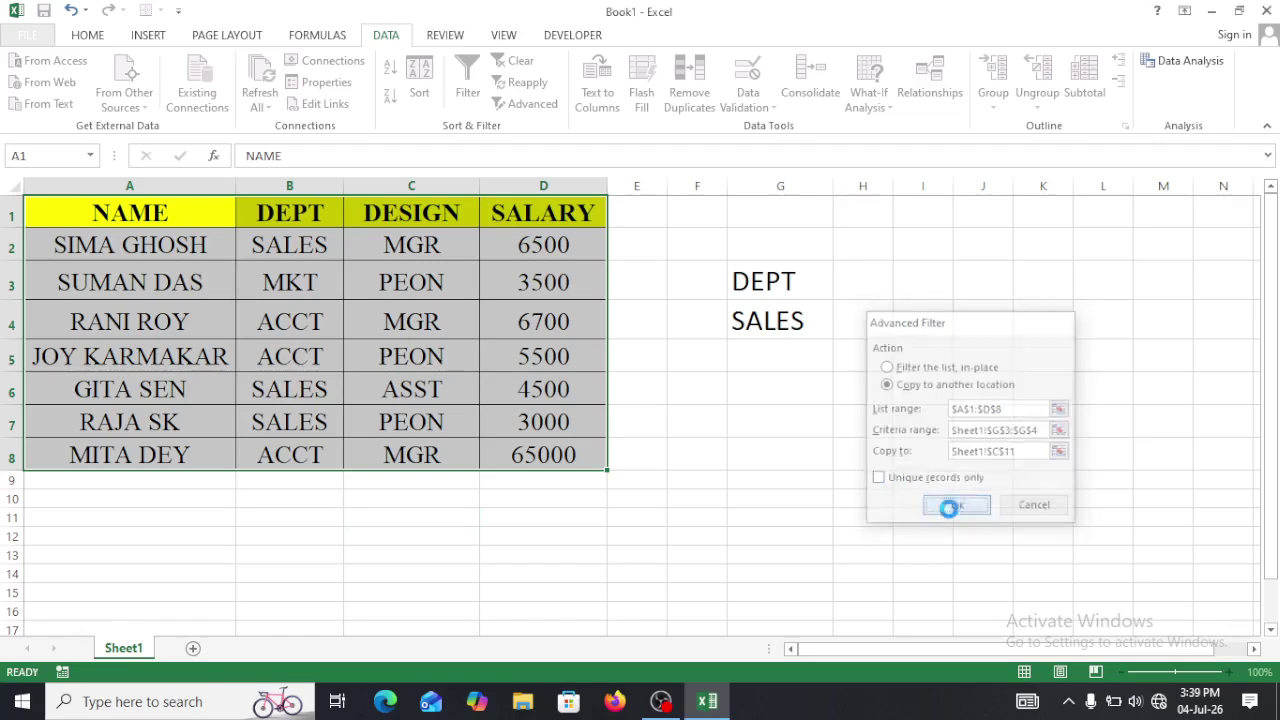
Widen columns F, E and C so the extracted names, designations and salaries fit their cells.
scroll(931, 483, "down", 2)
scroll(931, 483, "up", 1)
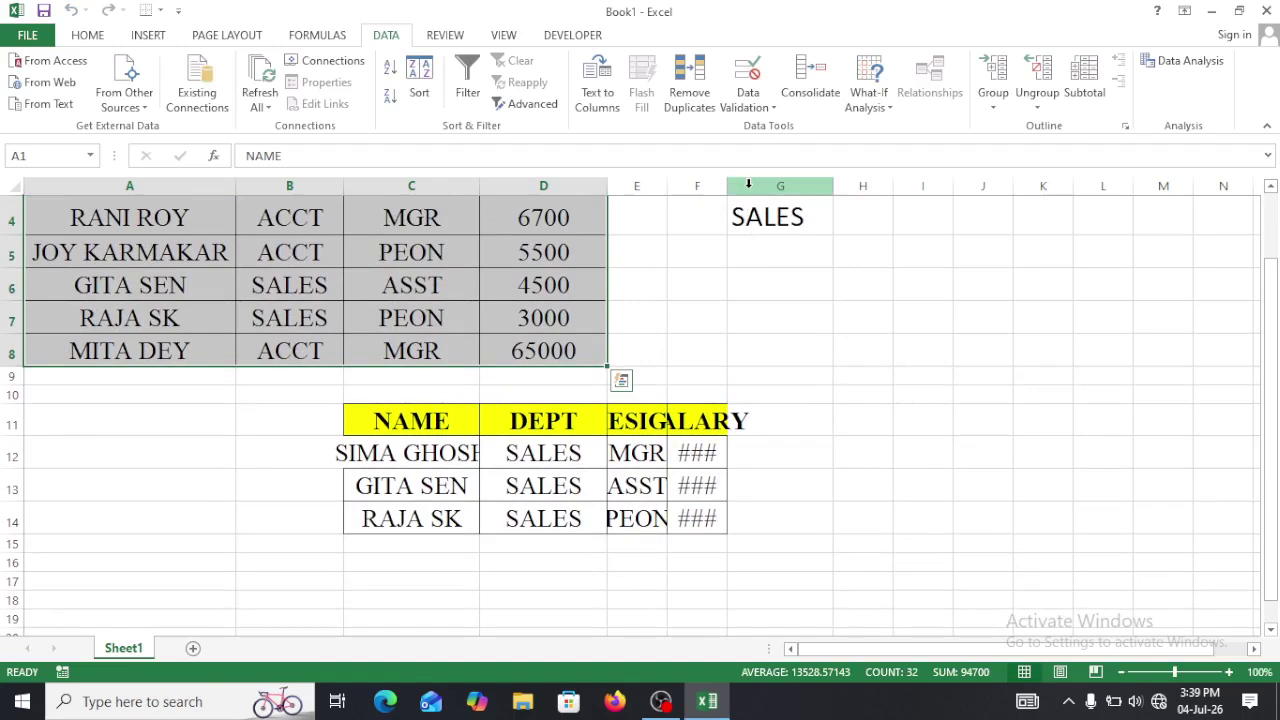
left_click_drag(728, 188, 791, 260)
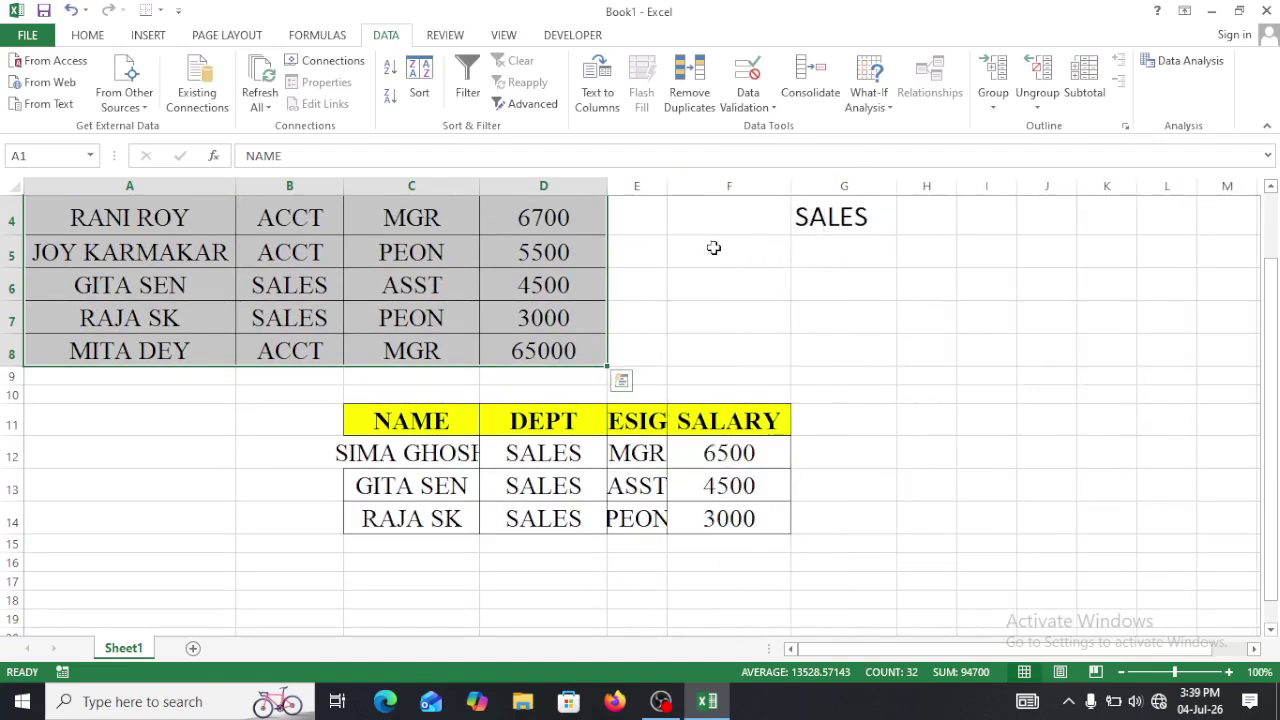
left_click_drag(666, 193, 733, 282)
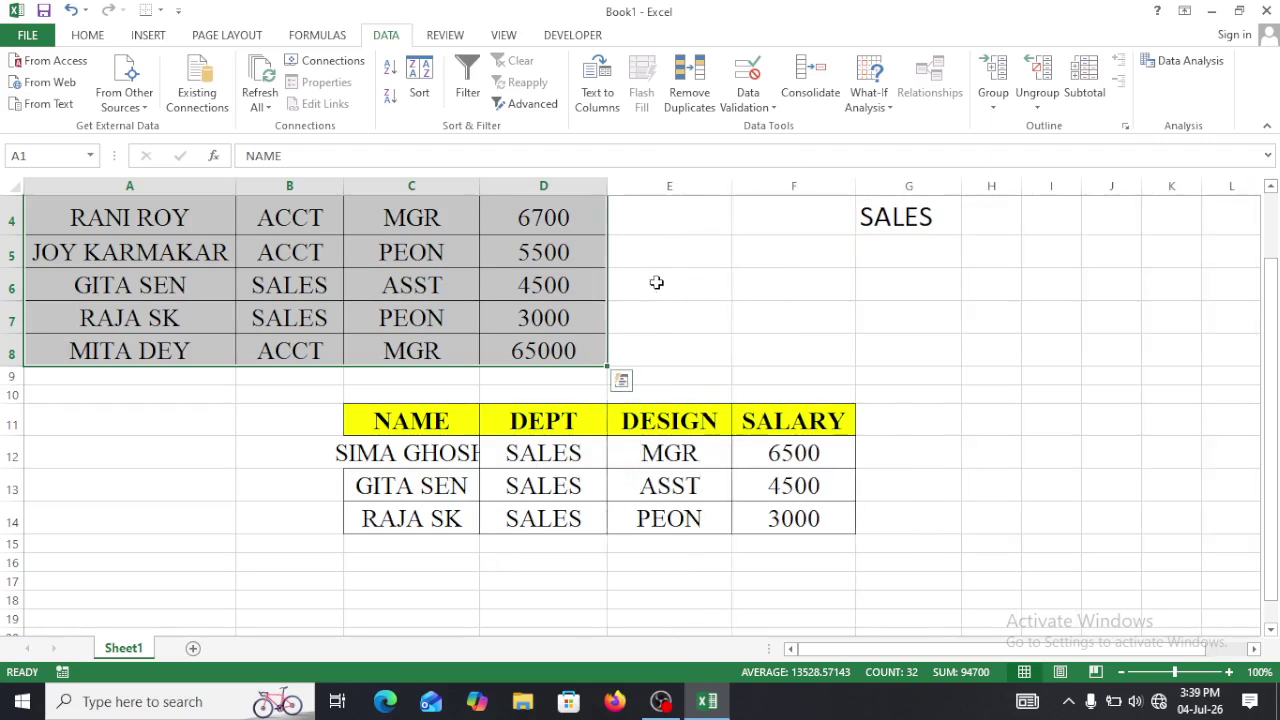
left_click_drag(478, 184, 501, 229)
Compare the extracted list with the SALES rows of the source employee table.
scroll(652, 485, "up", 1)
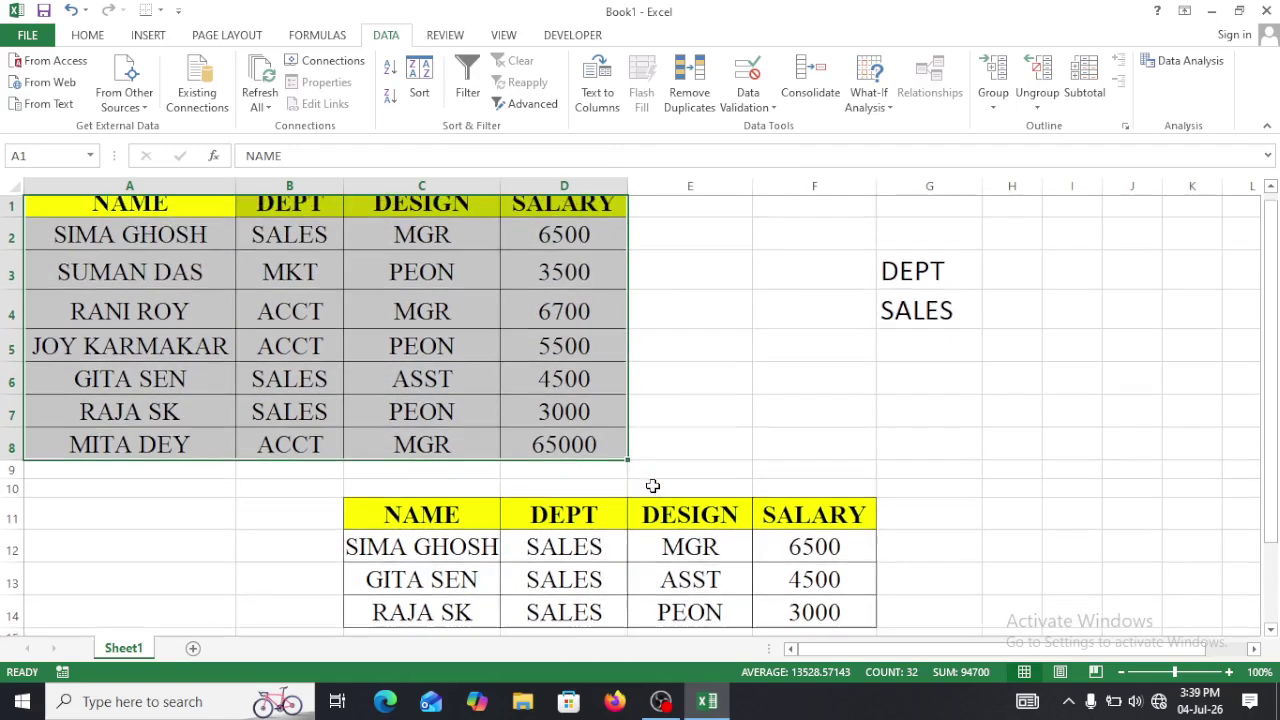
scroll(652, 485, "down", 1)
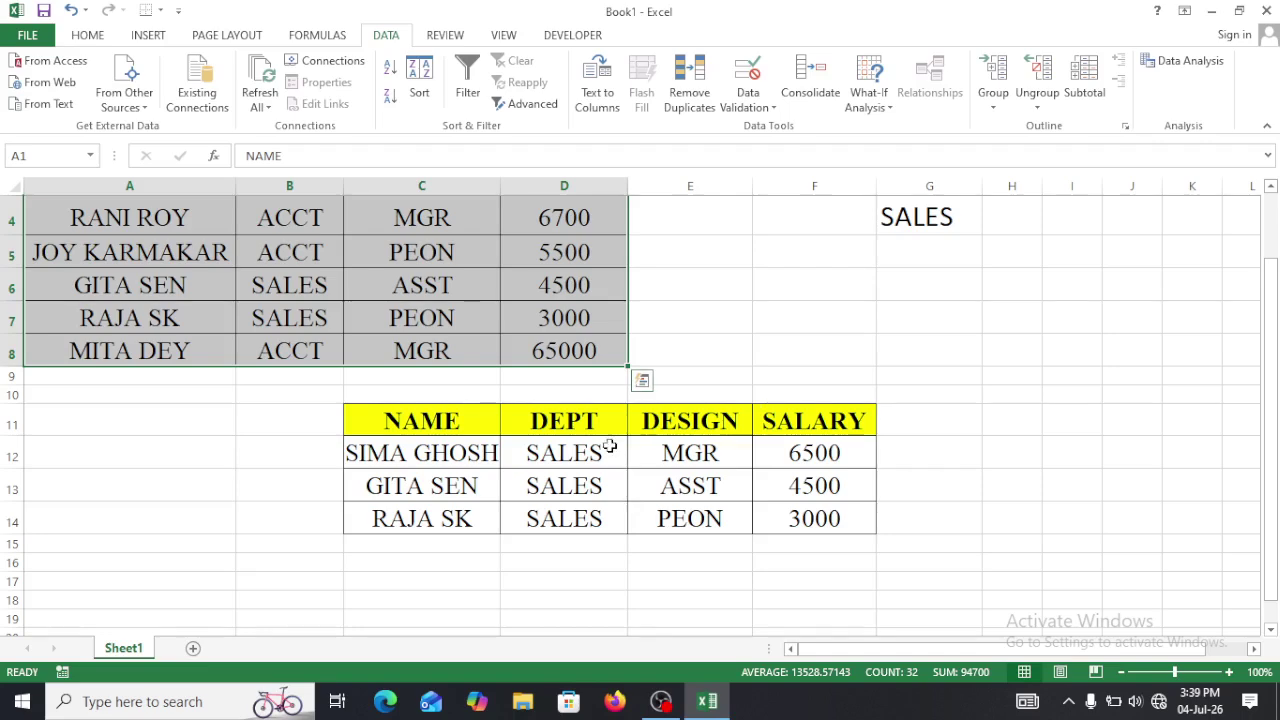
key("Escape")
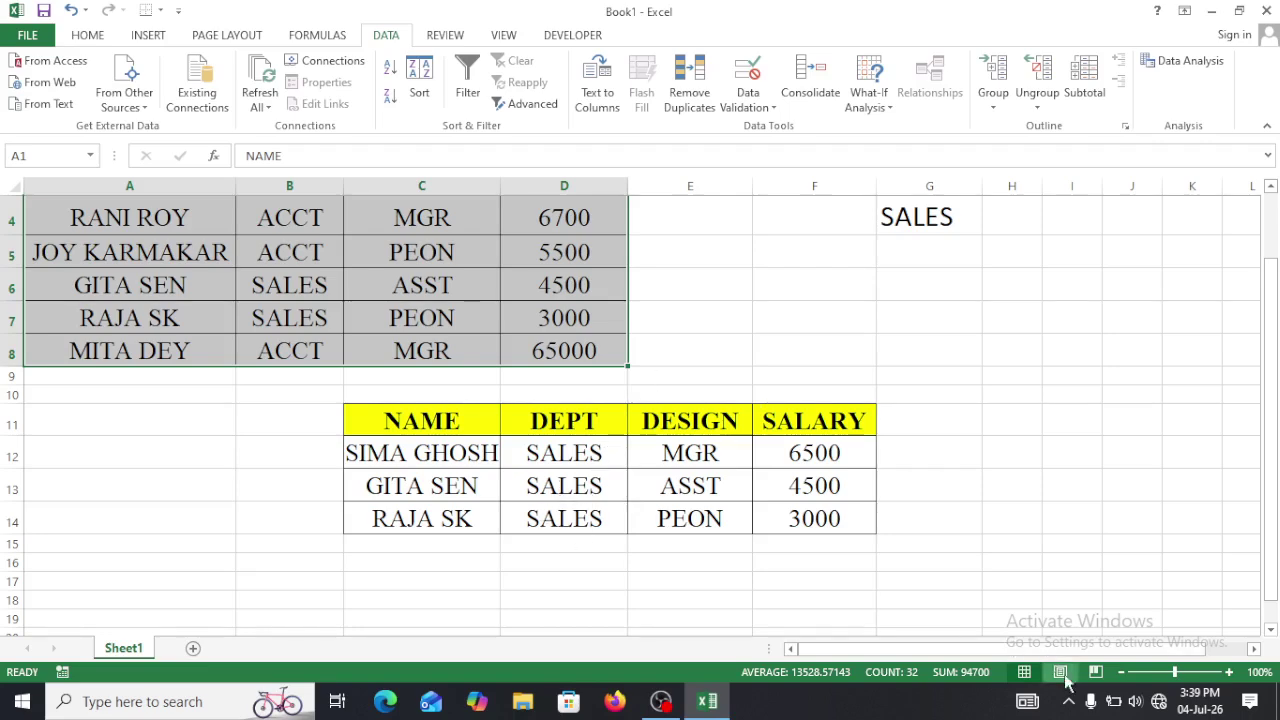
left_click(1121, 673)
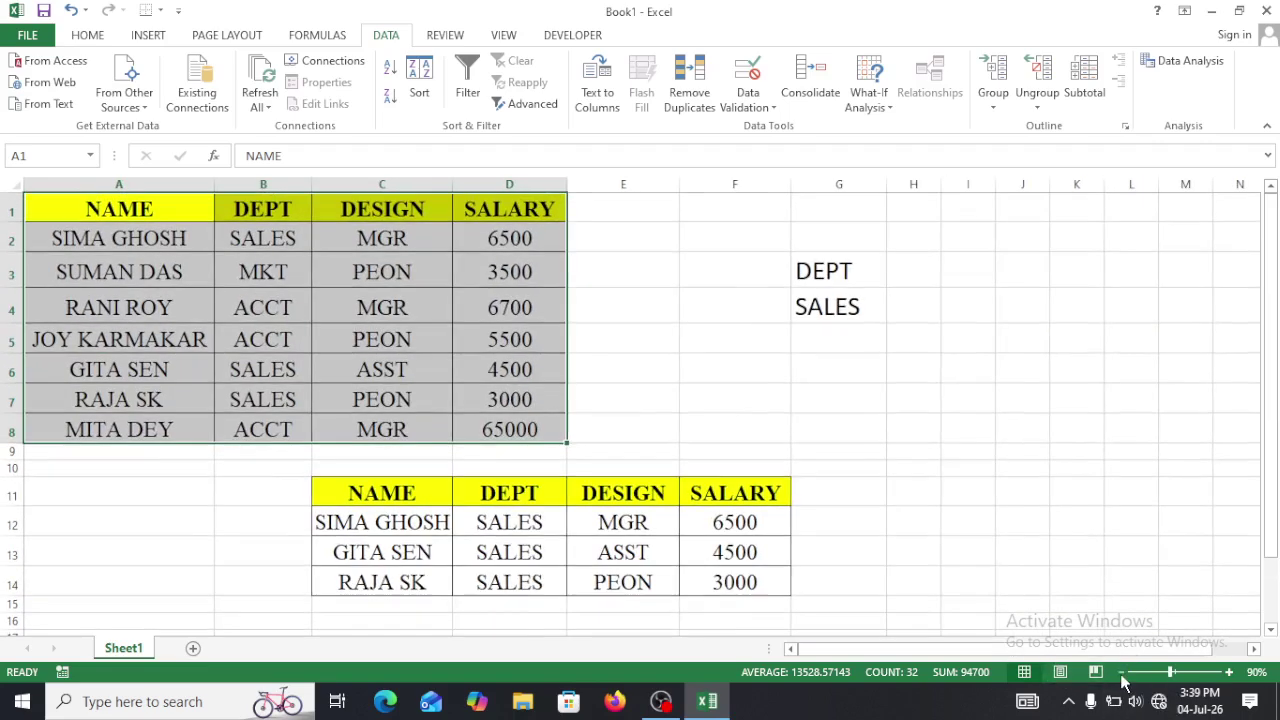
left_click(1121, 673)
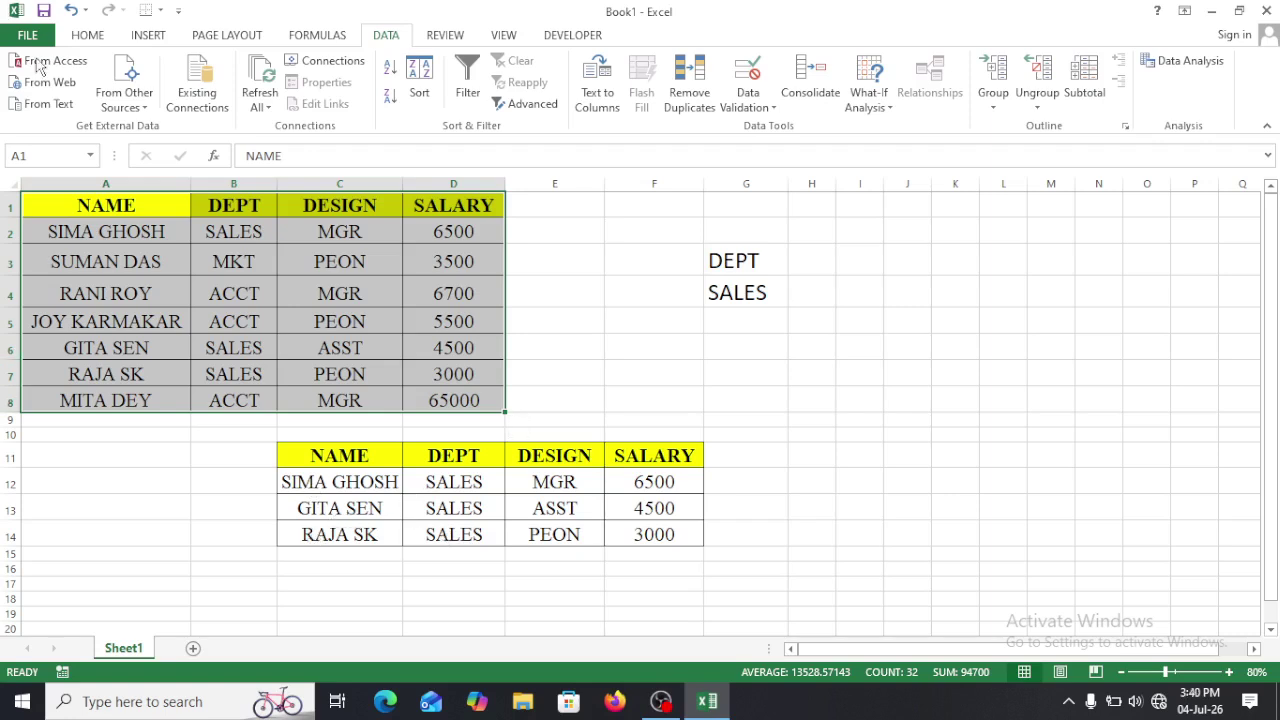
left_click(237, 240)
left_click(239, 349)
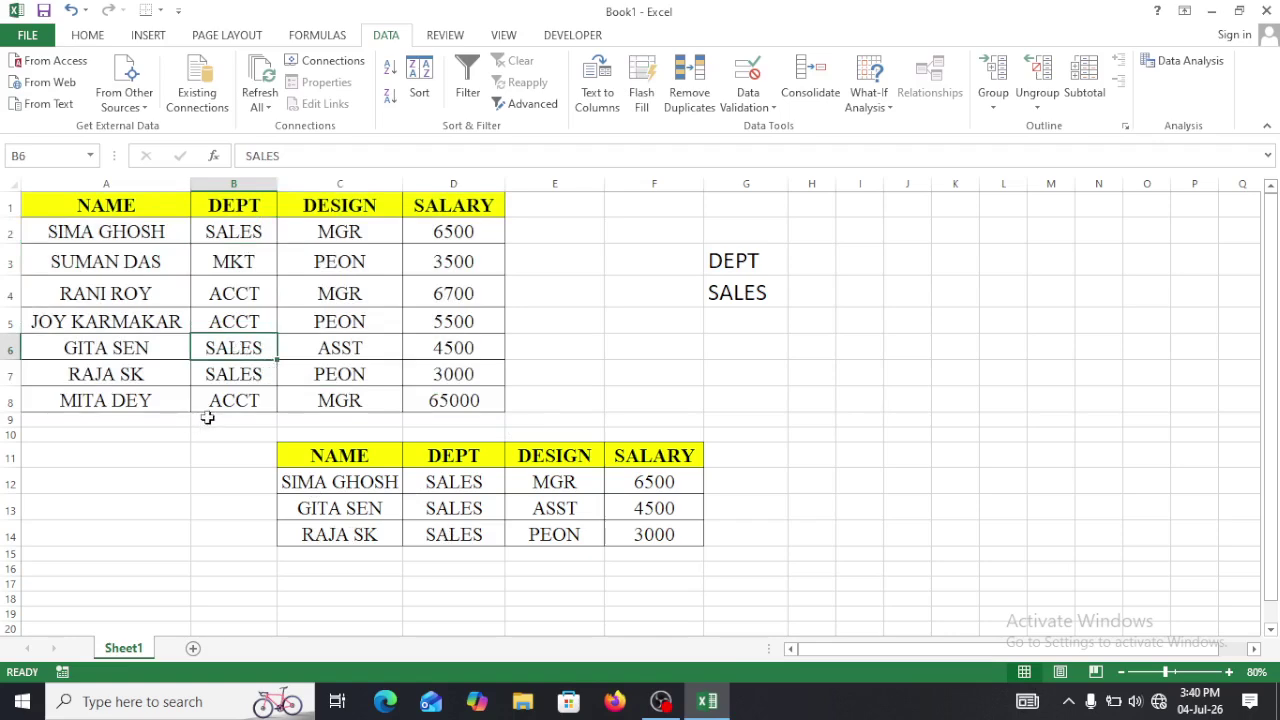
left_click(202, 374)
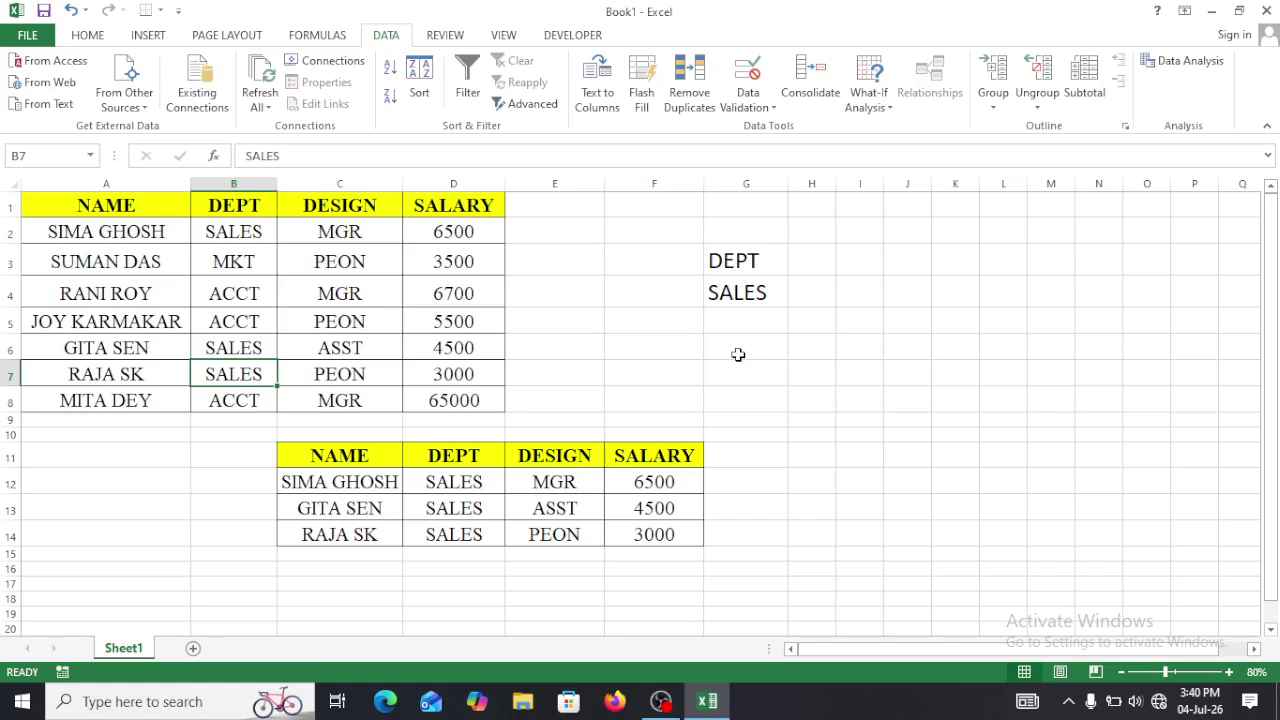
Delete the extracted list's contents in C11:G18 and remove the yellow fill from those cells.
left_click_drag(305, 443, 709, 597)
key("Delete")
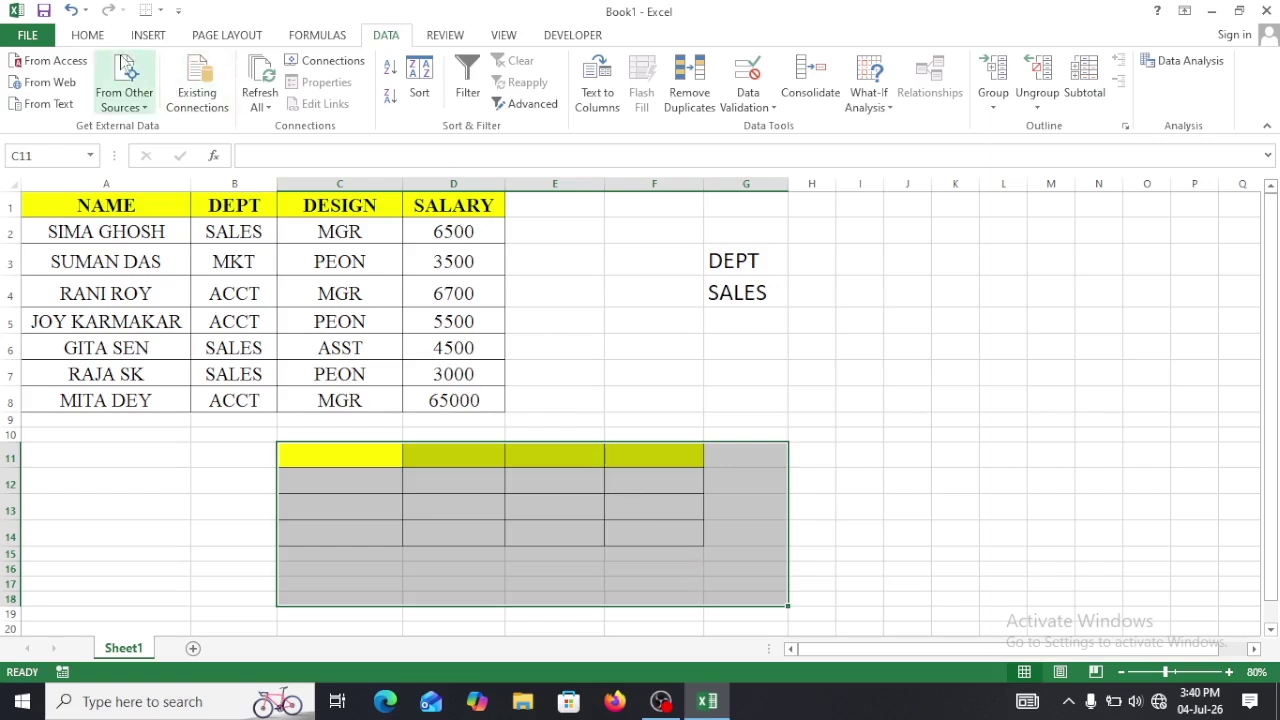
left_click(88, 36)
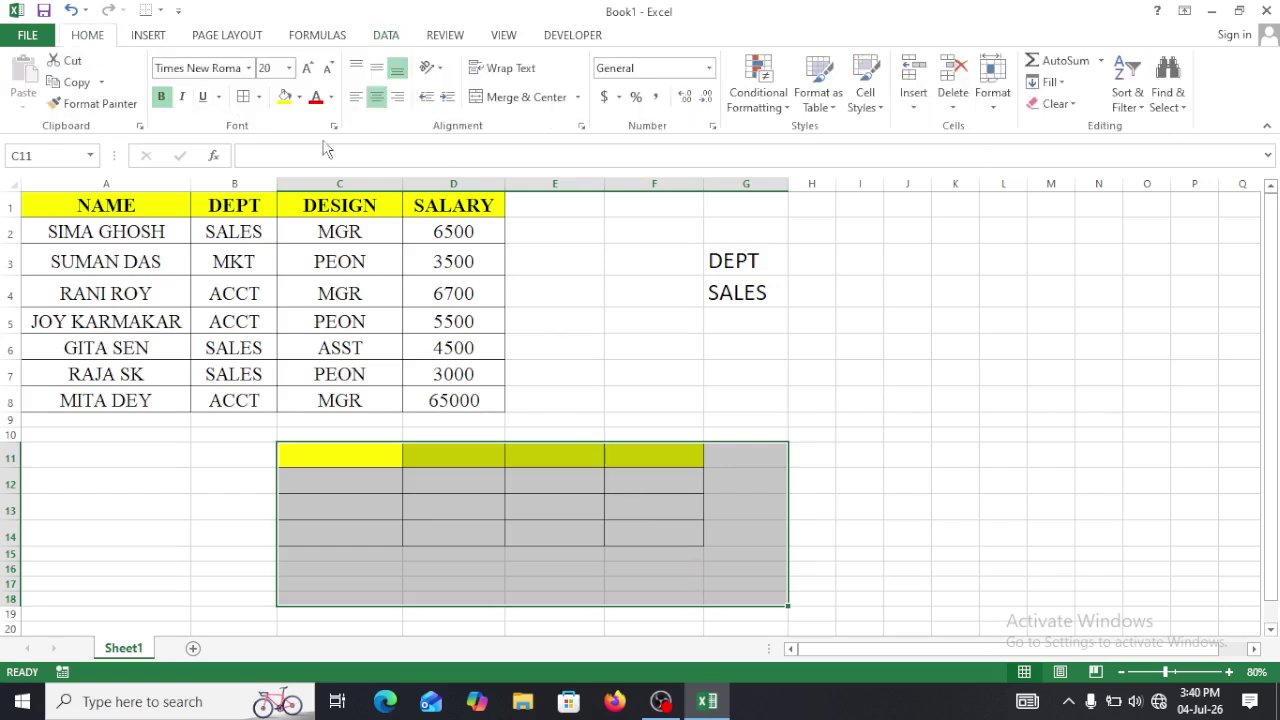
left_click(299, 97)
left_click(321, 262)
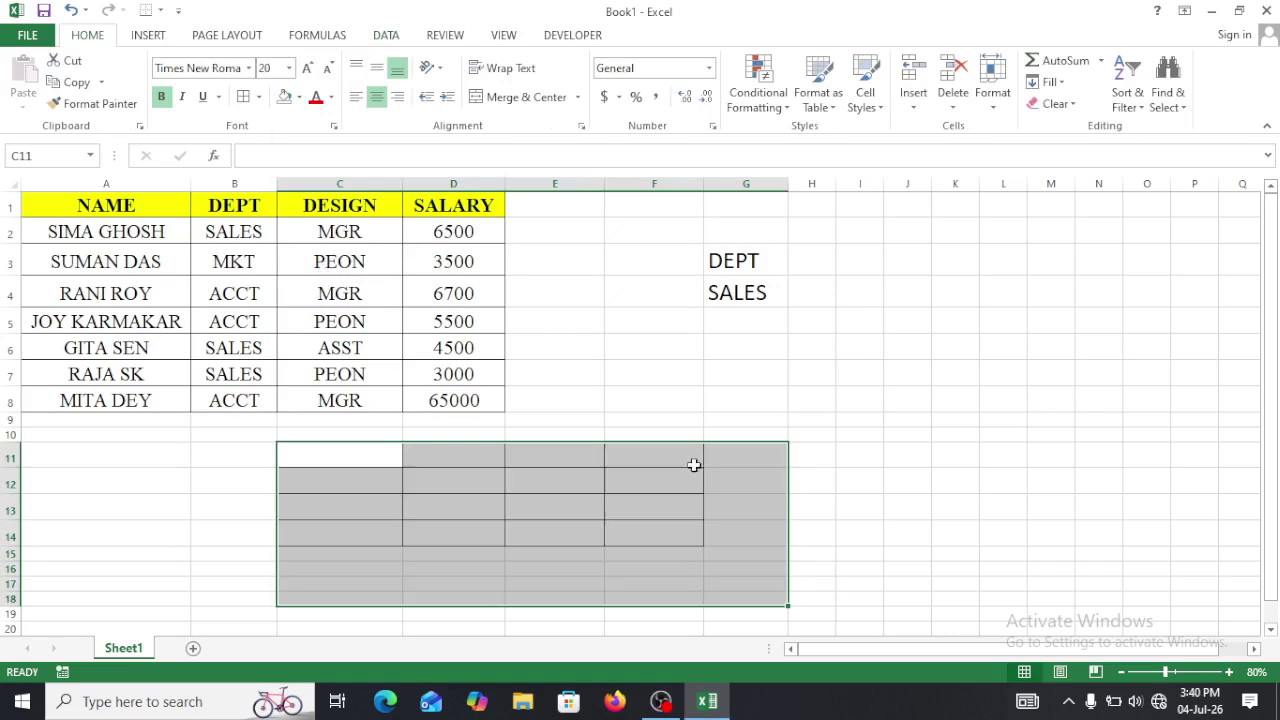
left_click(797, 508)
Start an Advanced Filter on table A1:D8 again, with the results copied to another location.
left_click(727, 264)
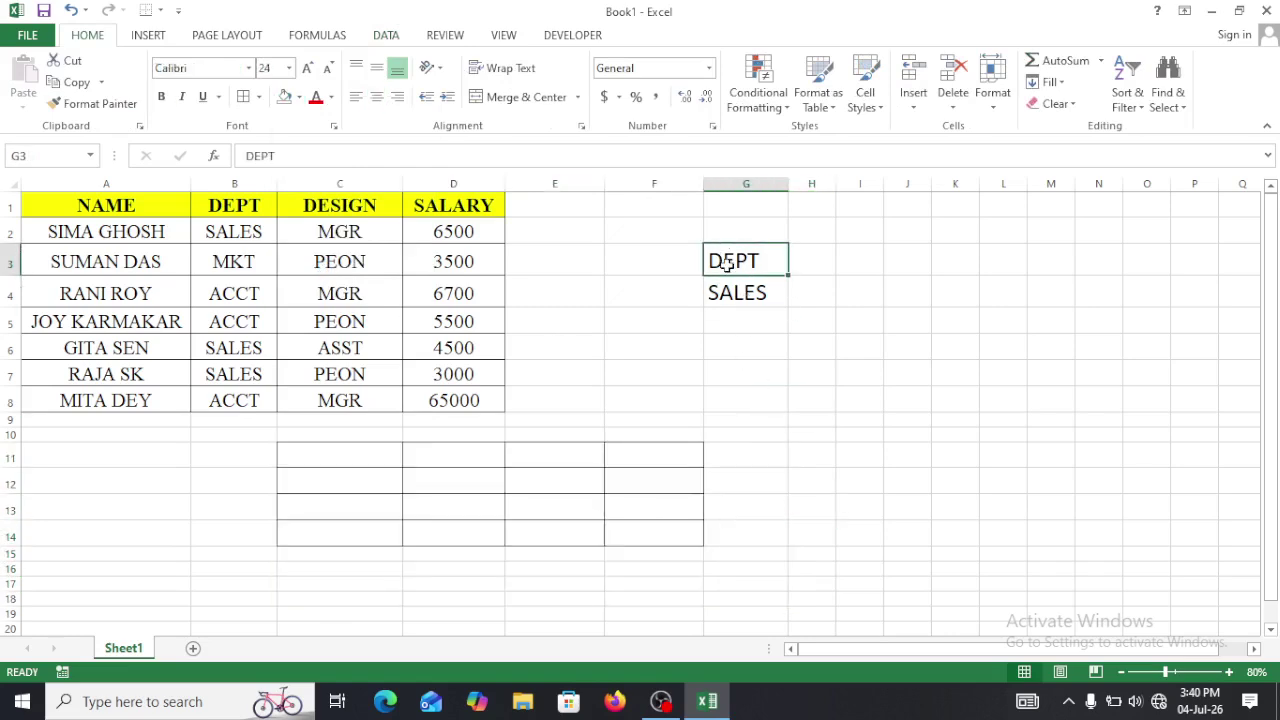
left_click(733, 302)
left_click_drag(103, 205, 417, 408)
left_click(383, 37)
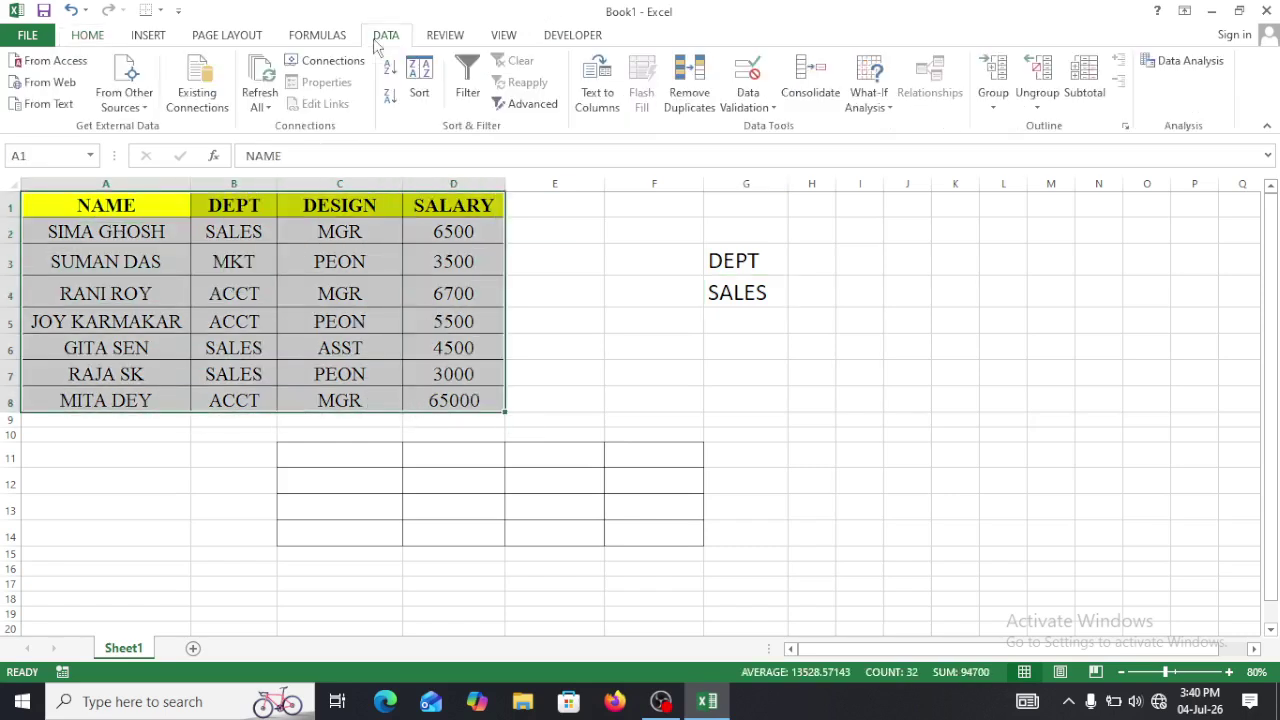
left_click(524, 103)
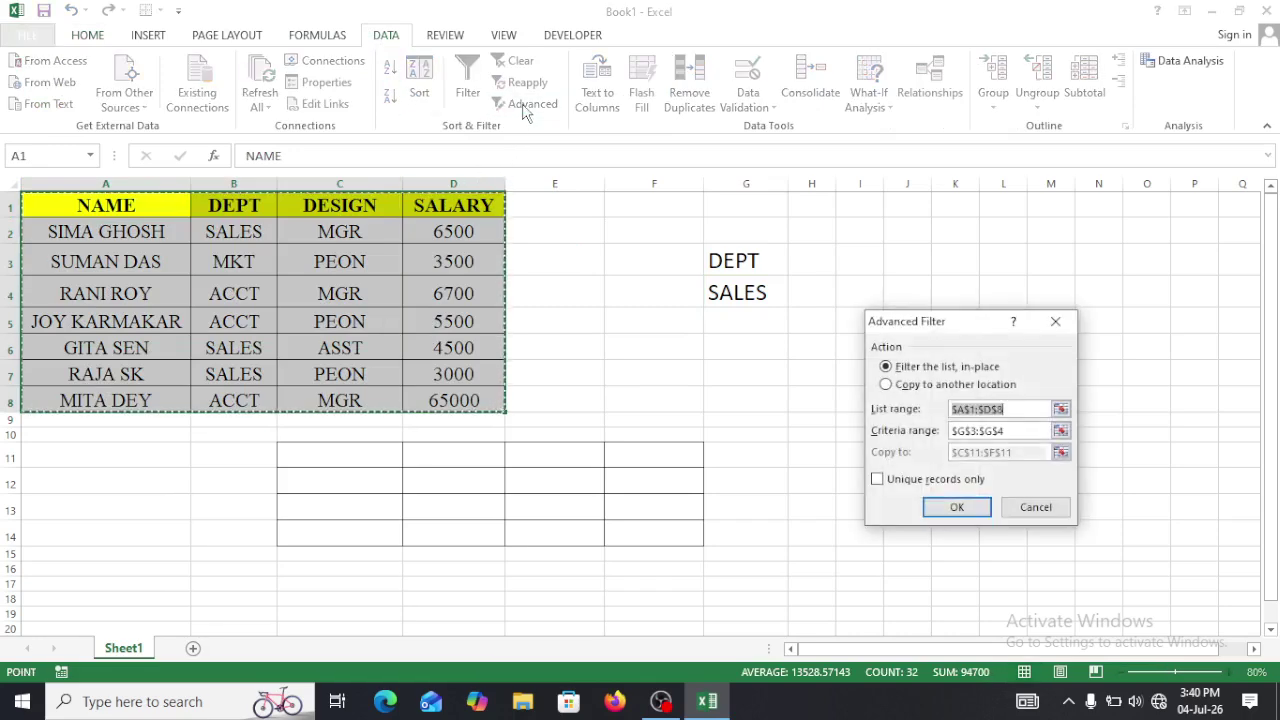
Reselect G3:G4 as the criteria range, set the copy destination to G8, and run the Advanced Filter.
left_click(1004, 432)
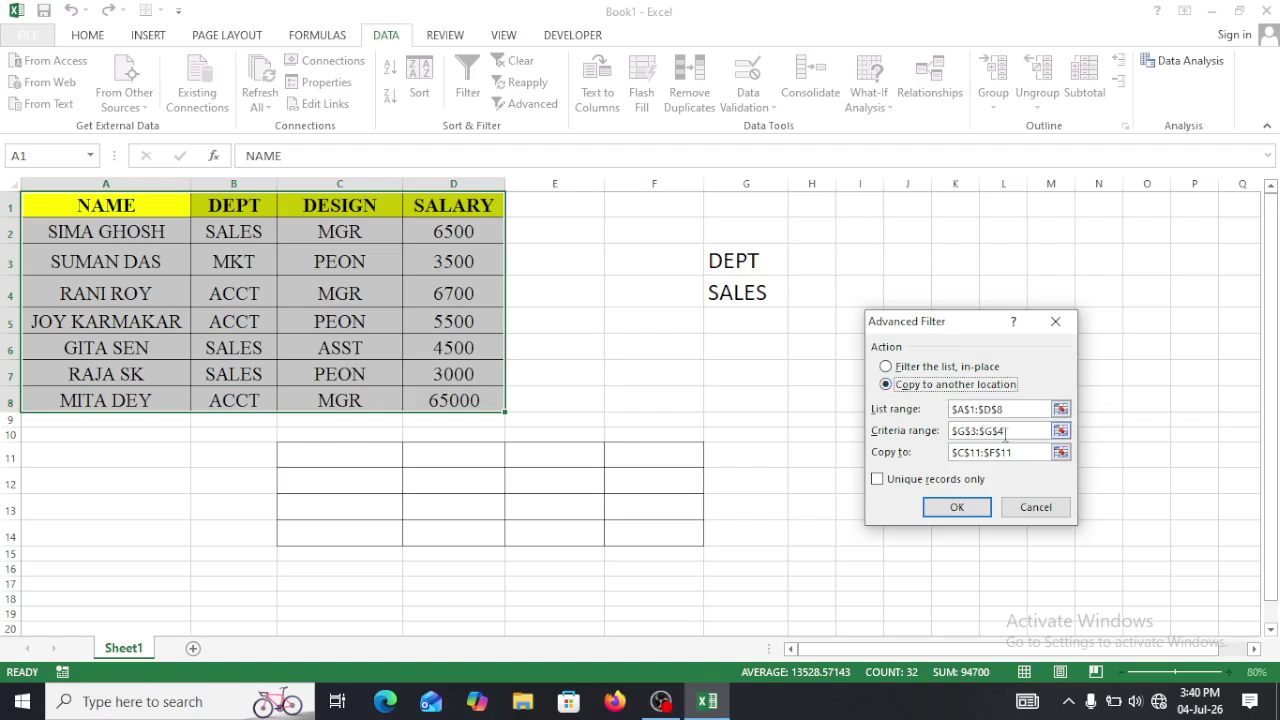
left_click_drag(1013, 430, 951, 431)
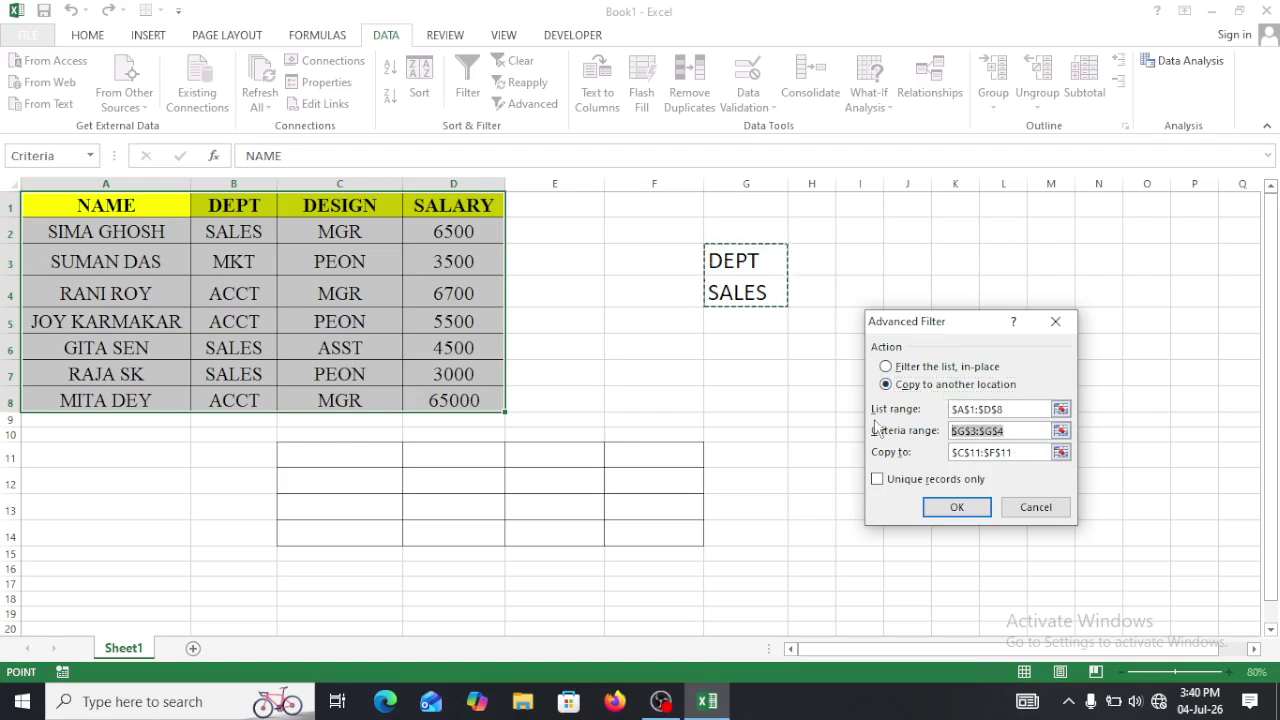
left_click_drag(751, 266, 746, 297)
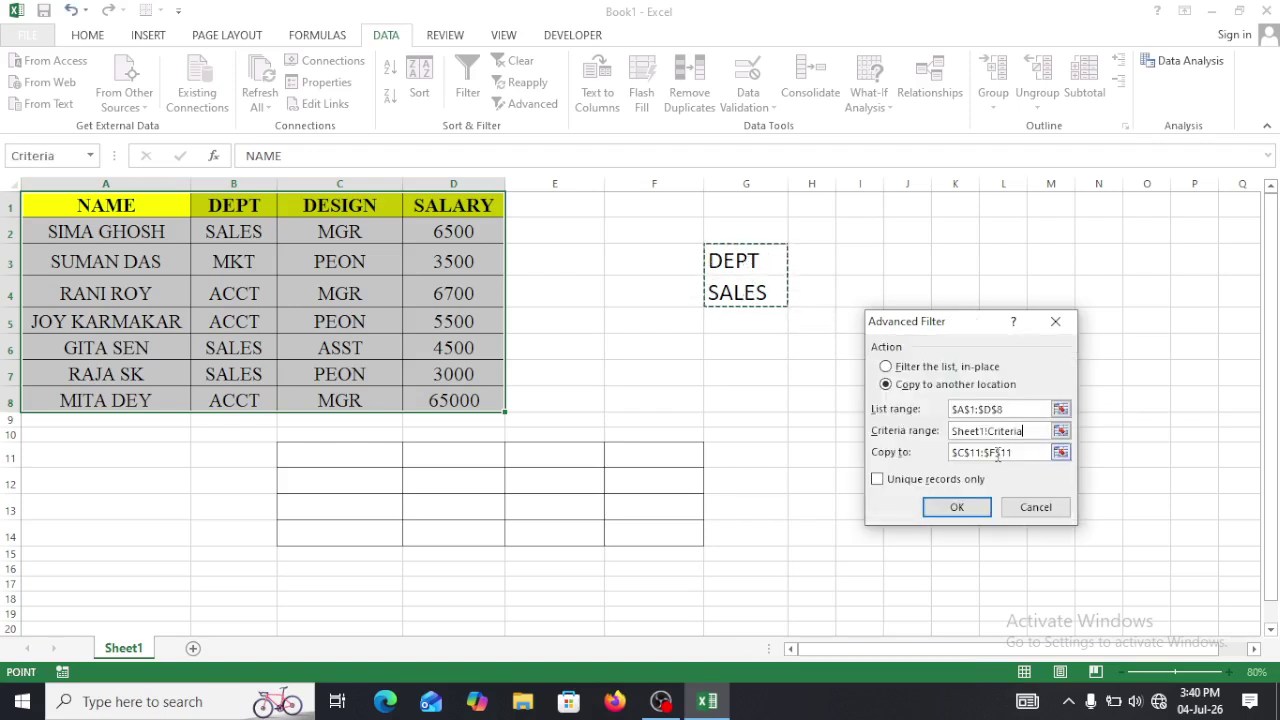
left_click_drag(1021, 450, 951, 452)
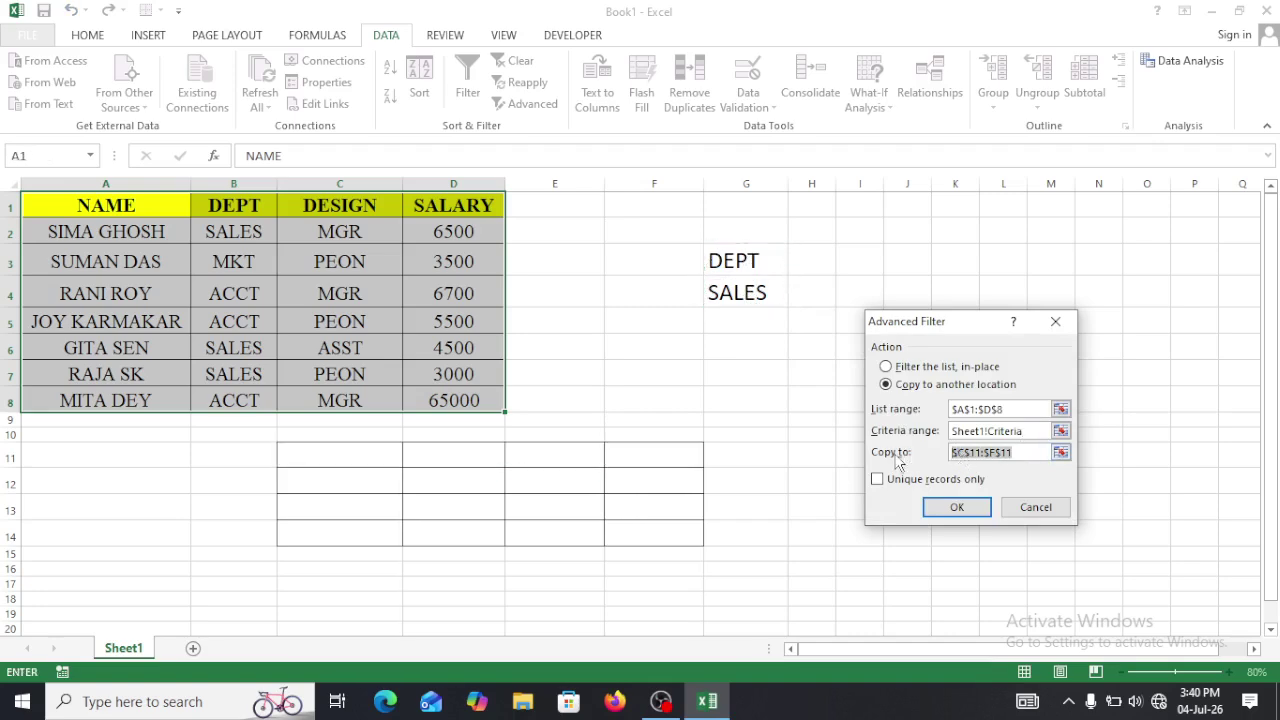
key("BackSpace")
left_click(755, 399)
left_click(970, 511)
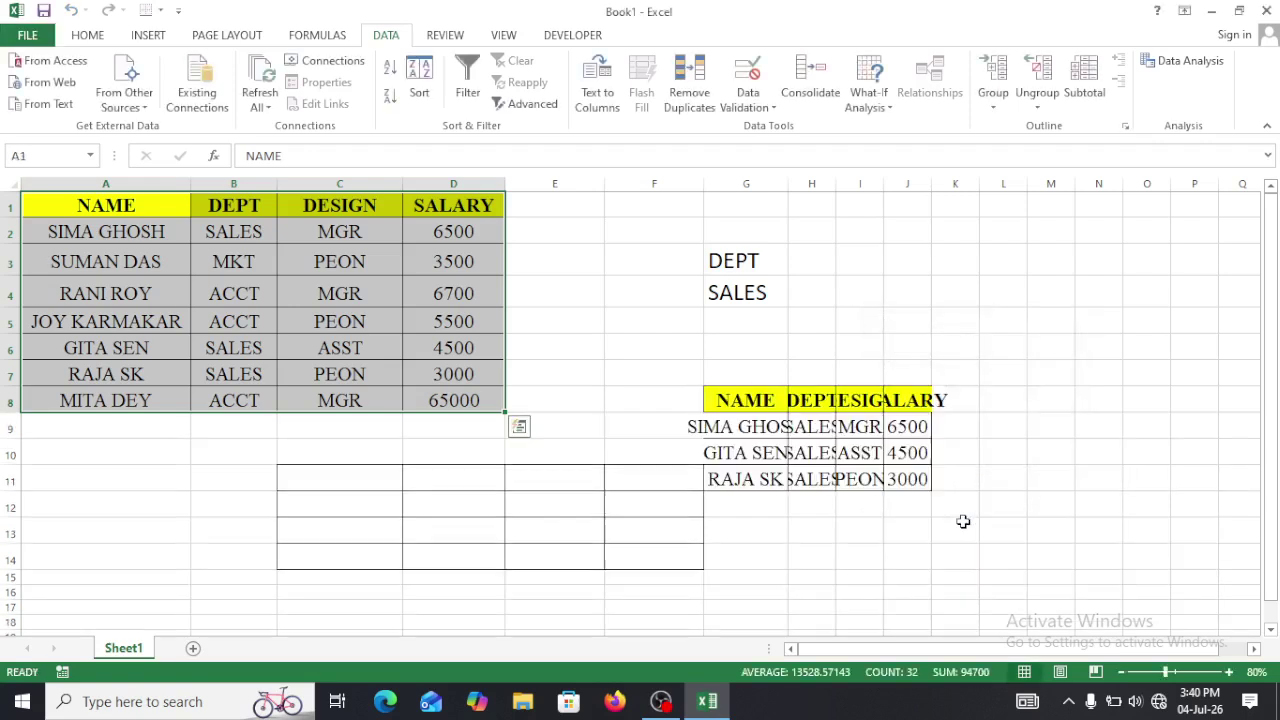
Widen columns G through J so the extracted list fits its cells, and minimize the workbook window.
left_click_drag(789, 184, 863, 262)
left_click_drag(909, 184, 950, 240)
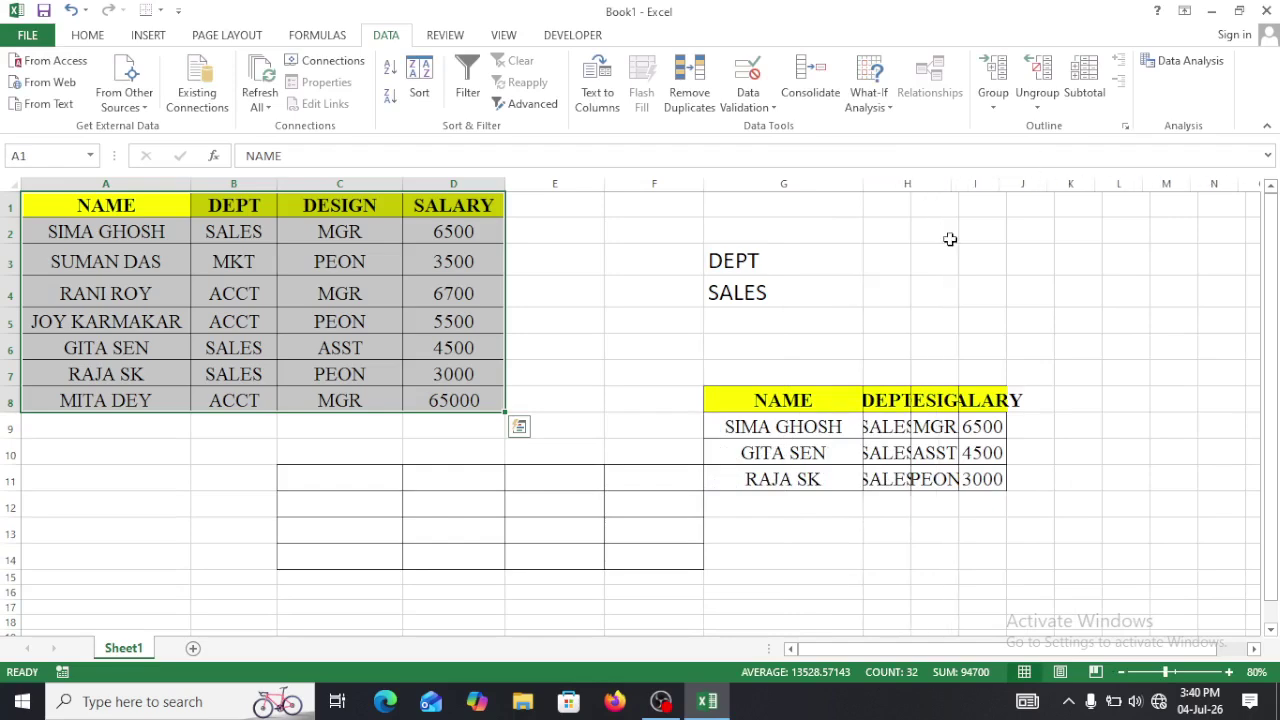
left_click_drag(991, 187, 1122, 262)
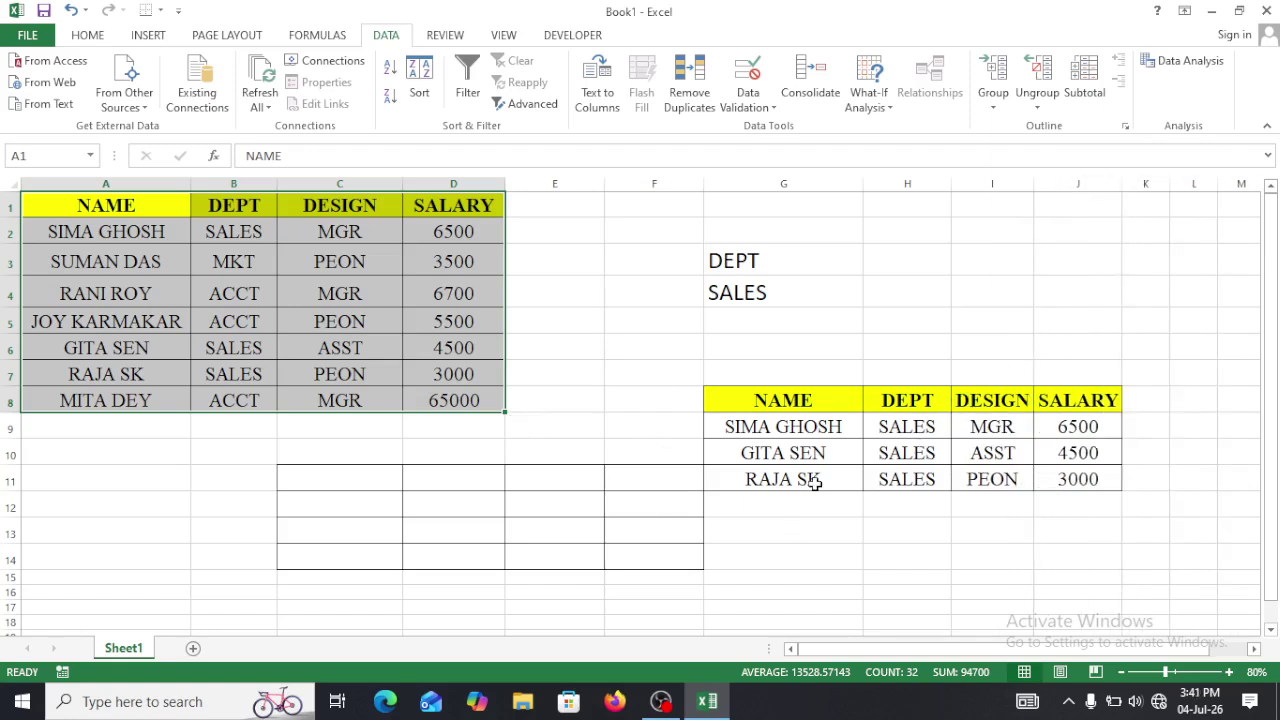
left_click(1212, 12)
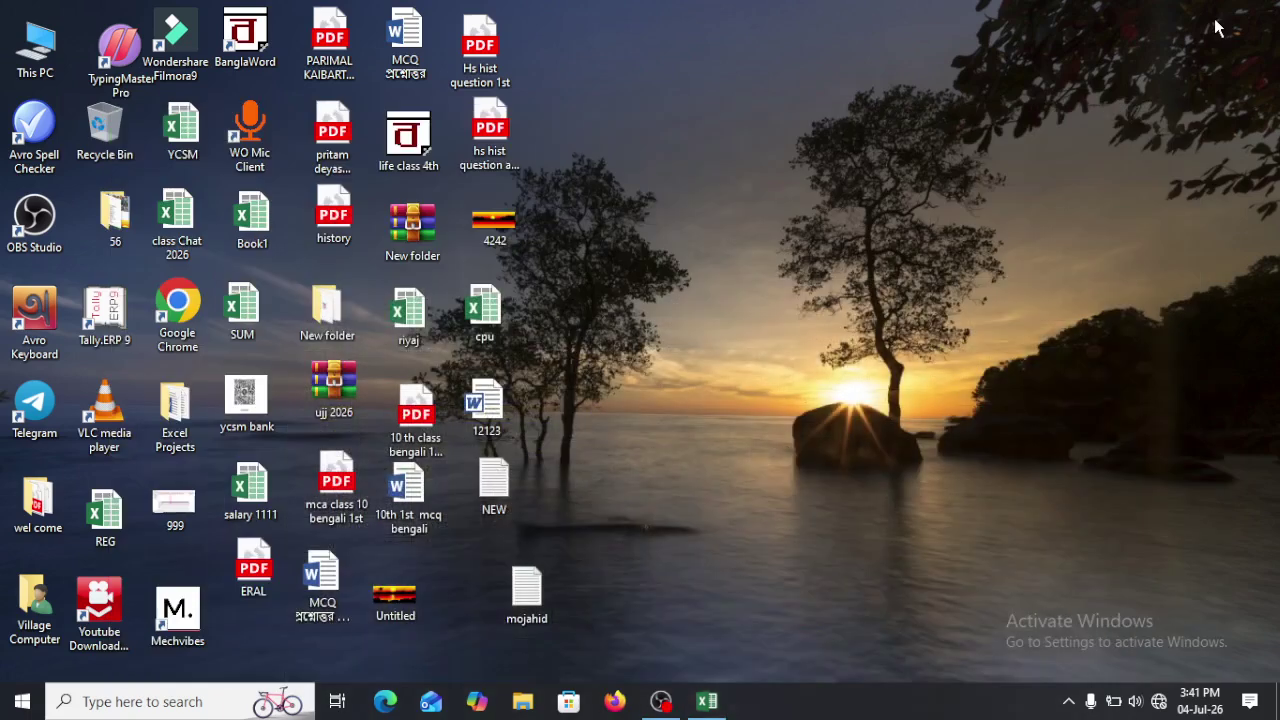